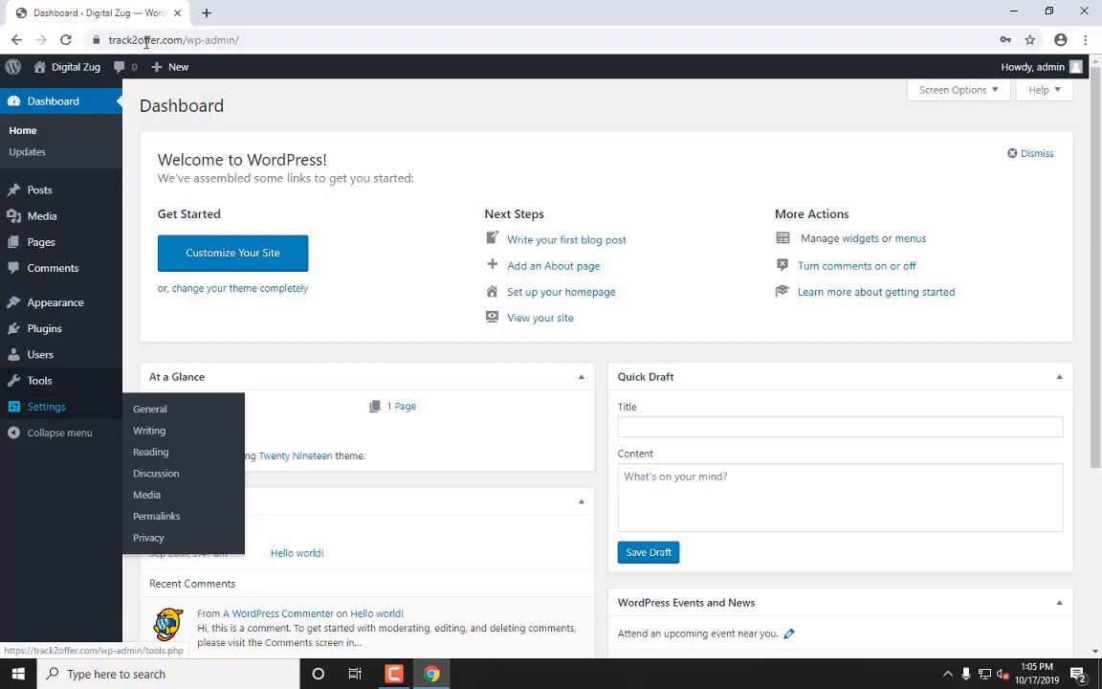
Step: Search Google for digitalzugit in a new browser tab
left_click(206, 12)
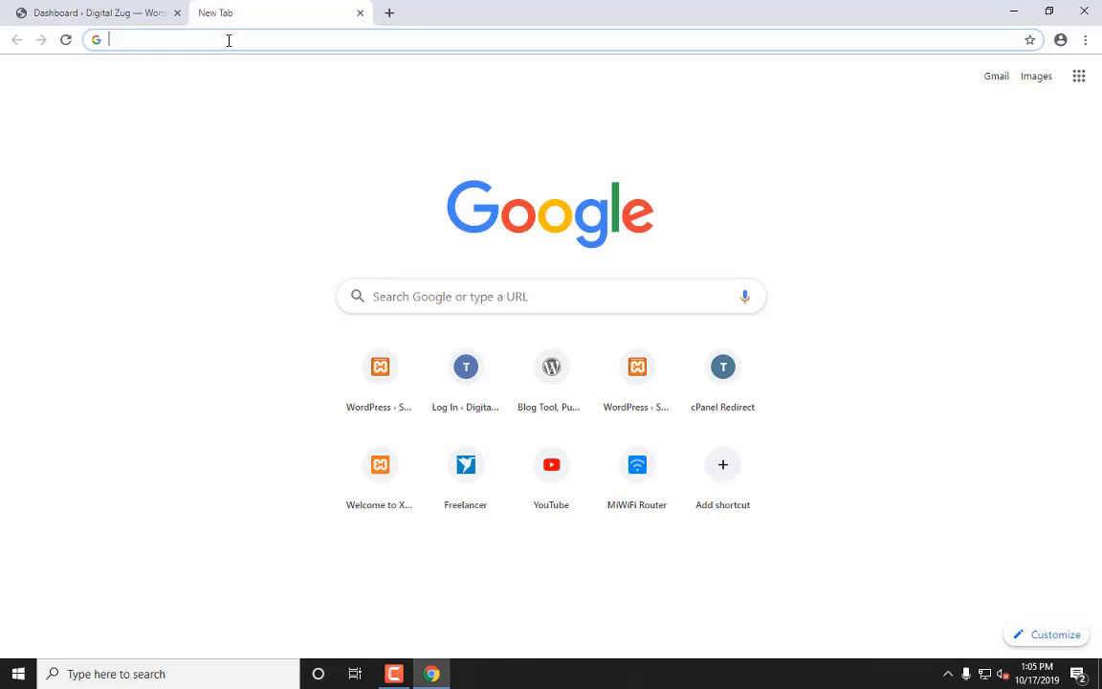
type("digitalzug.com")
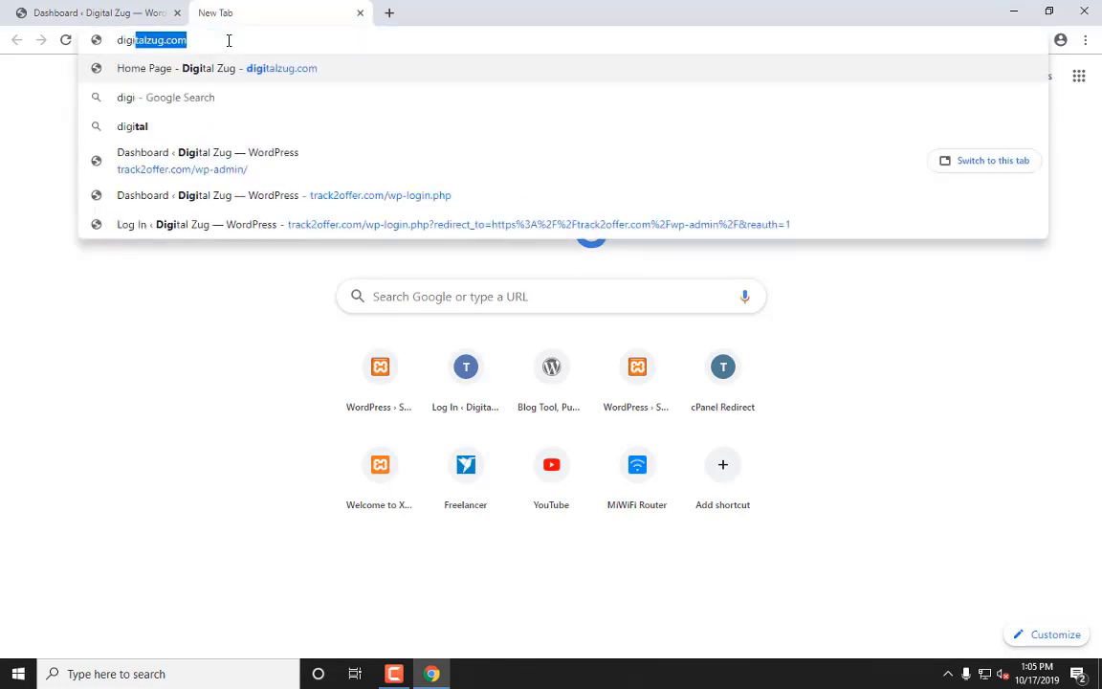
key("Left")
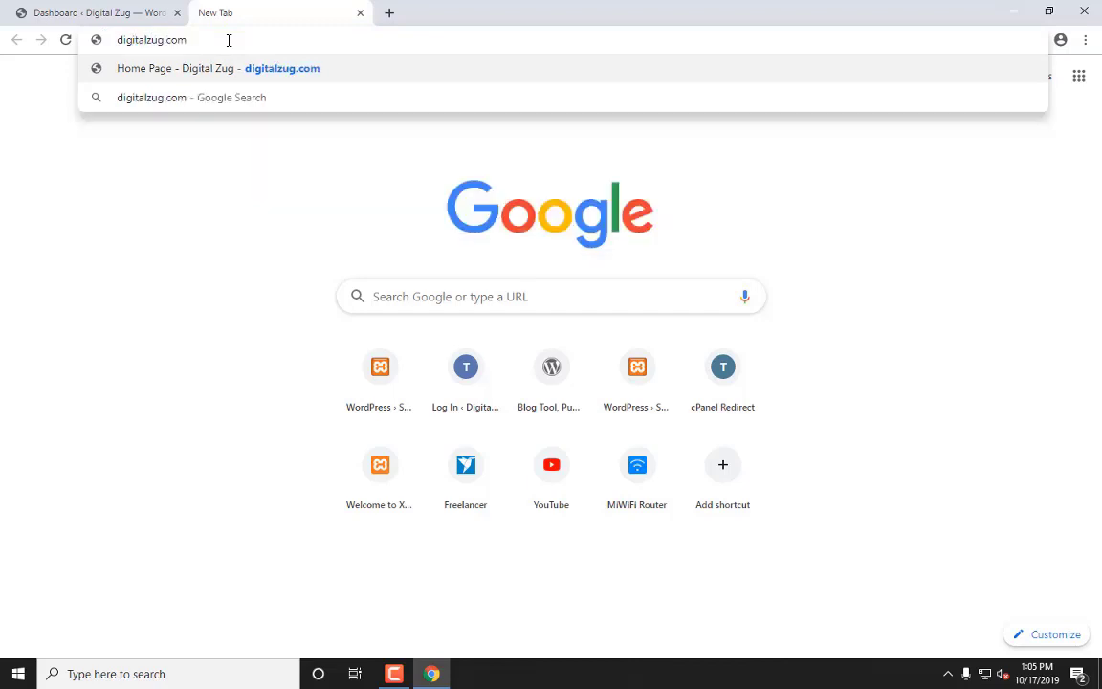
type("it")
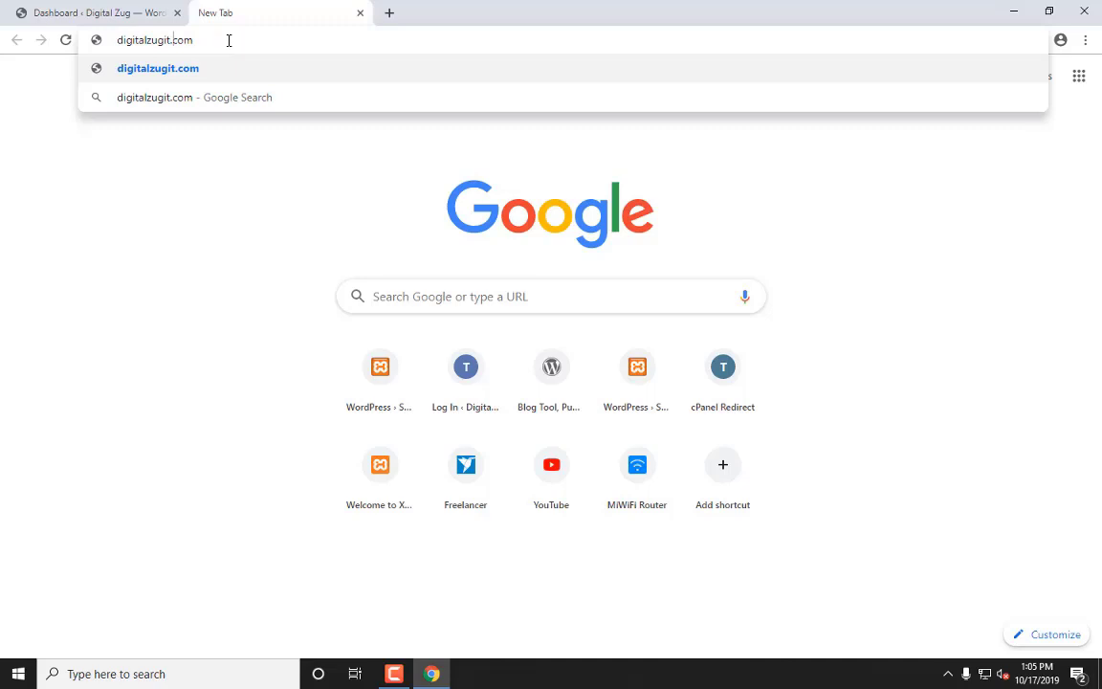
key("BackSpace")
key("BackSpace")
key("BackSpace")
key("BackSpace")
key("Return")
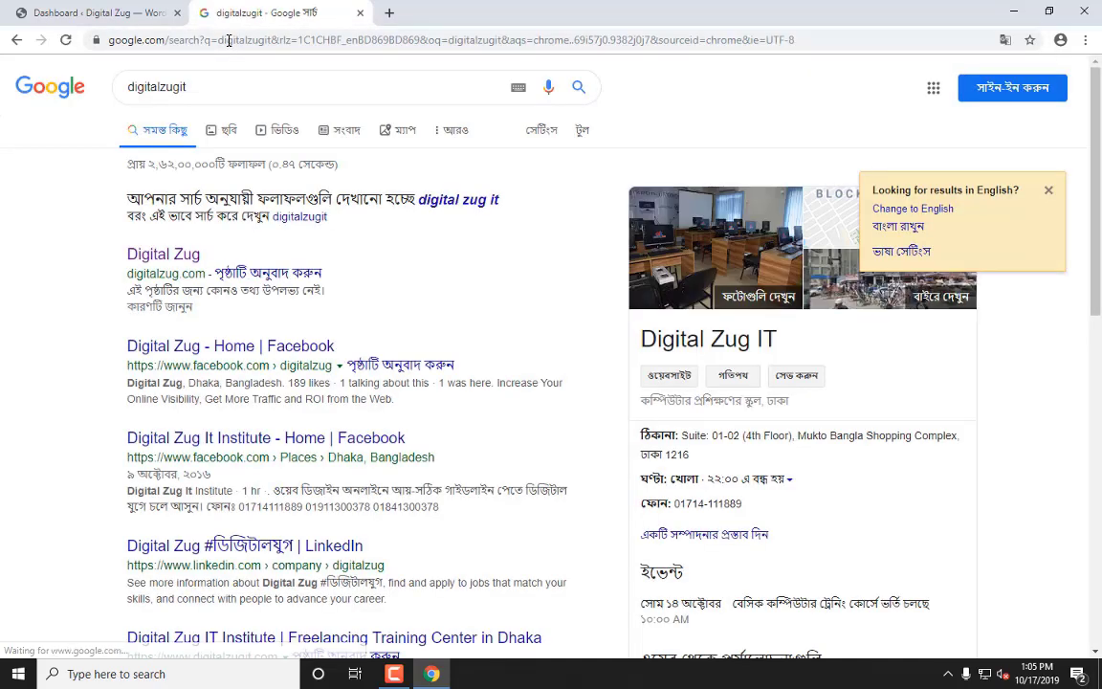
Step: Examine the description snippets beneath the search results, from the LinkedIn entry down to the last results on the page
scroll(392, 436, "down", 3)
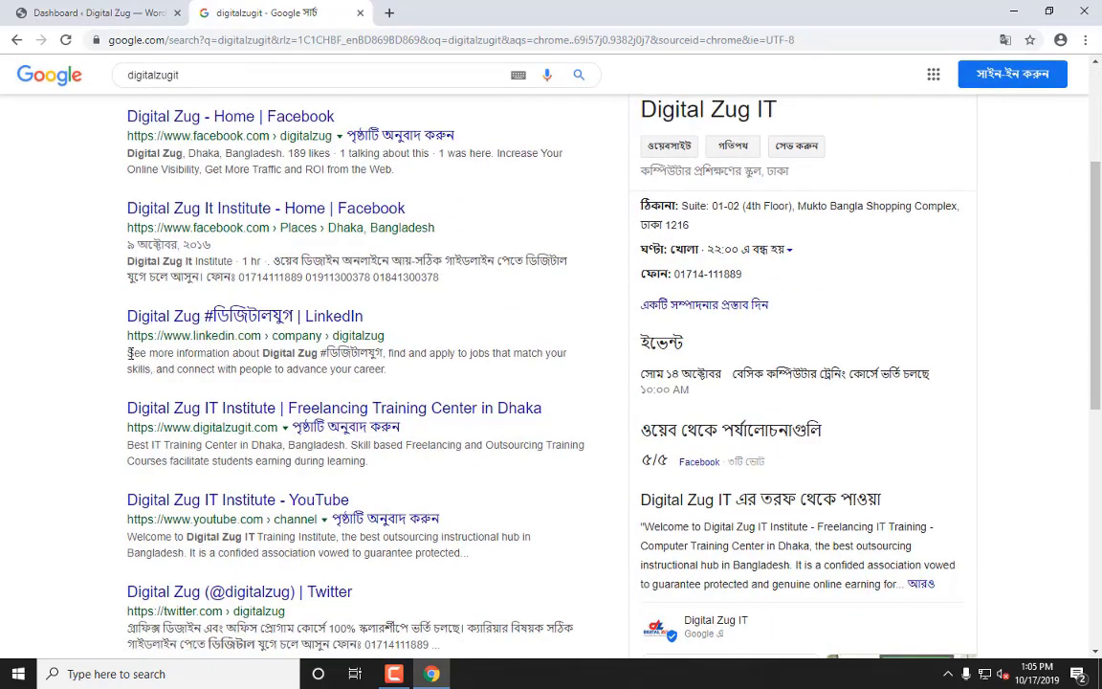
left_click_drag(127, 353, 405, 371)
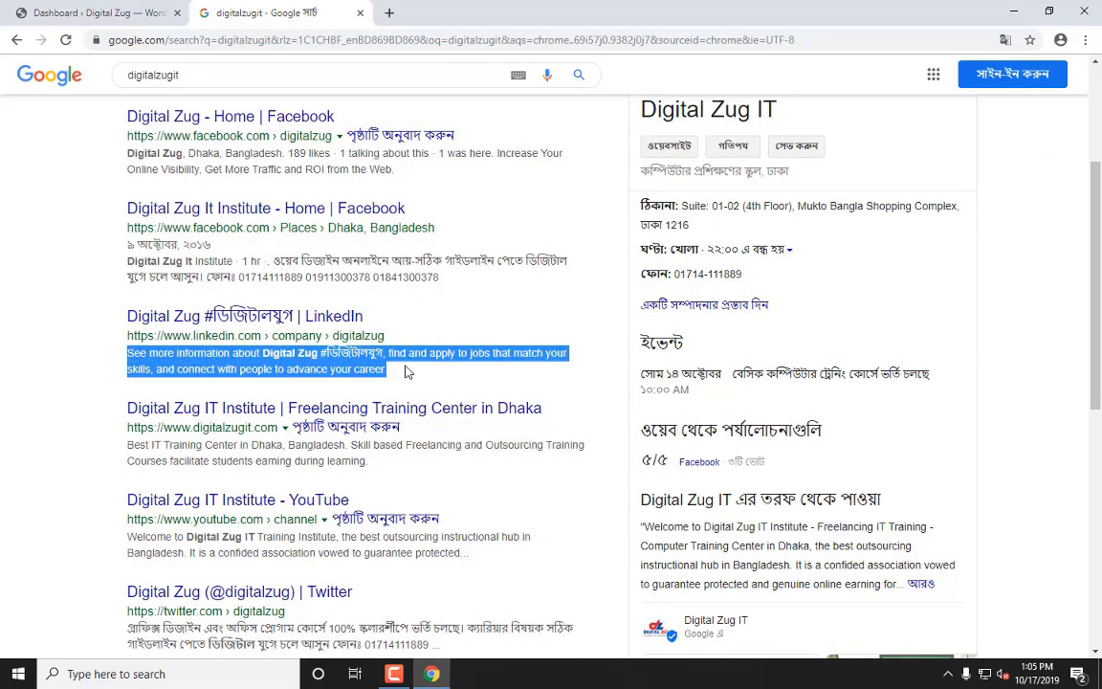
scroll(406, 371, "down", 1)
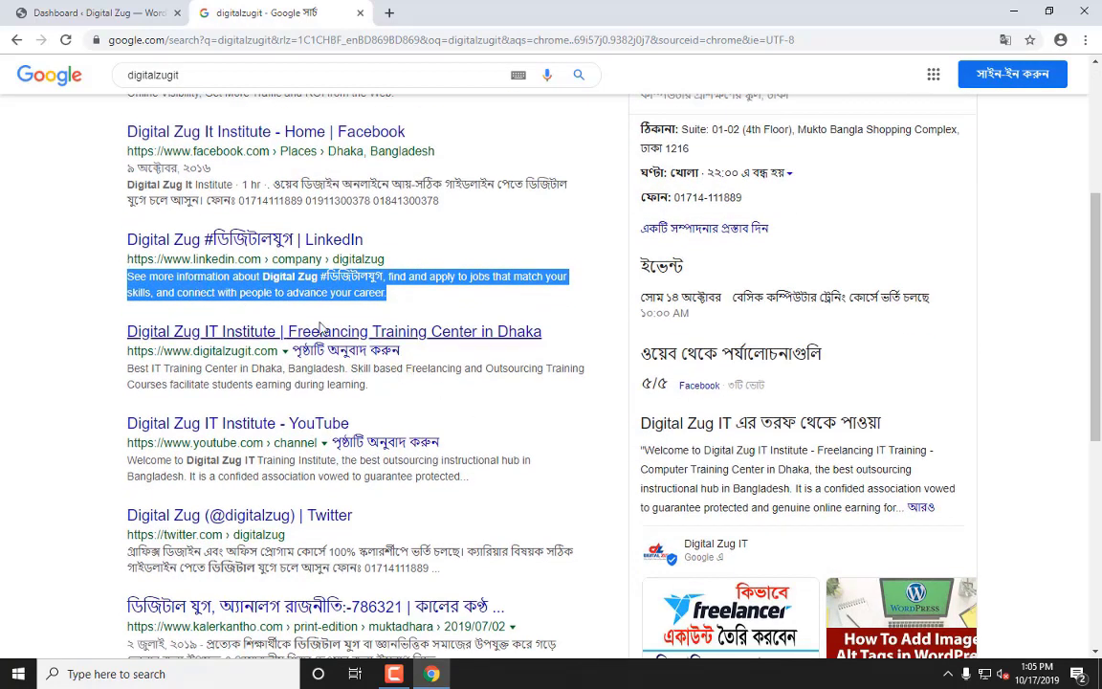
left_click_drag(124, 369, 406, 389)
scroll(407, 389, "down", 3)
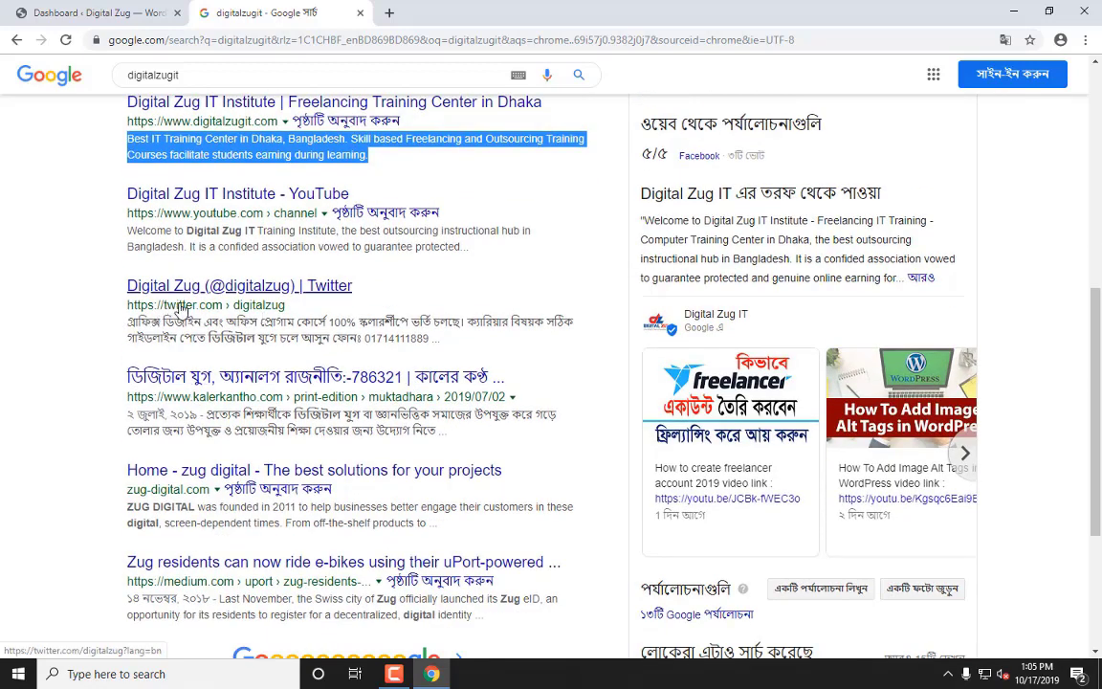
left_click_drag(117, 319, 429, 364)
scroll(430, 364, "down", 2)
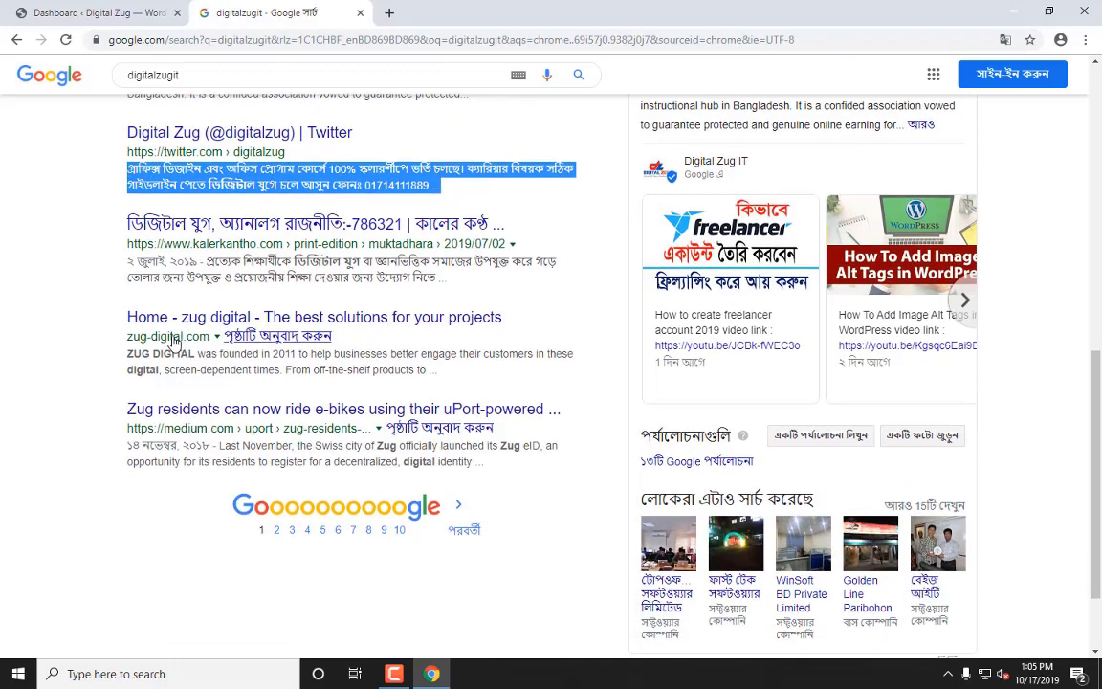
left_click_drag(106, 231, 169, 236)
left_click(440, 380)
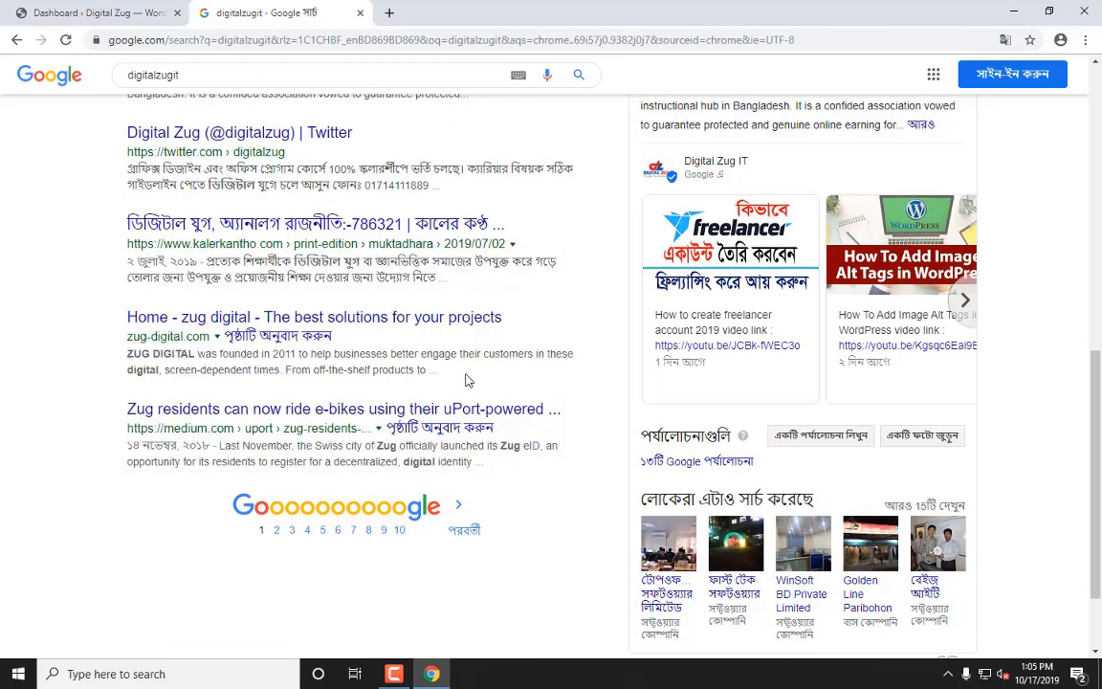
left_click_drag(432, 369, 100, 354)
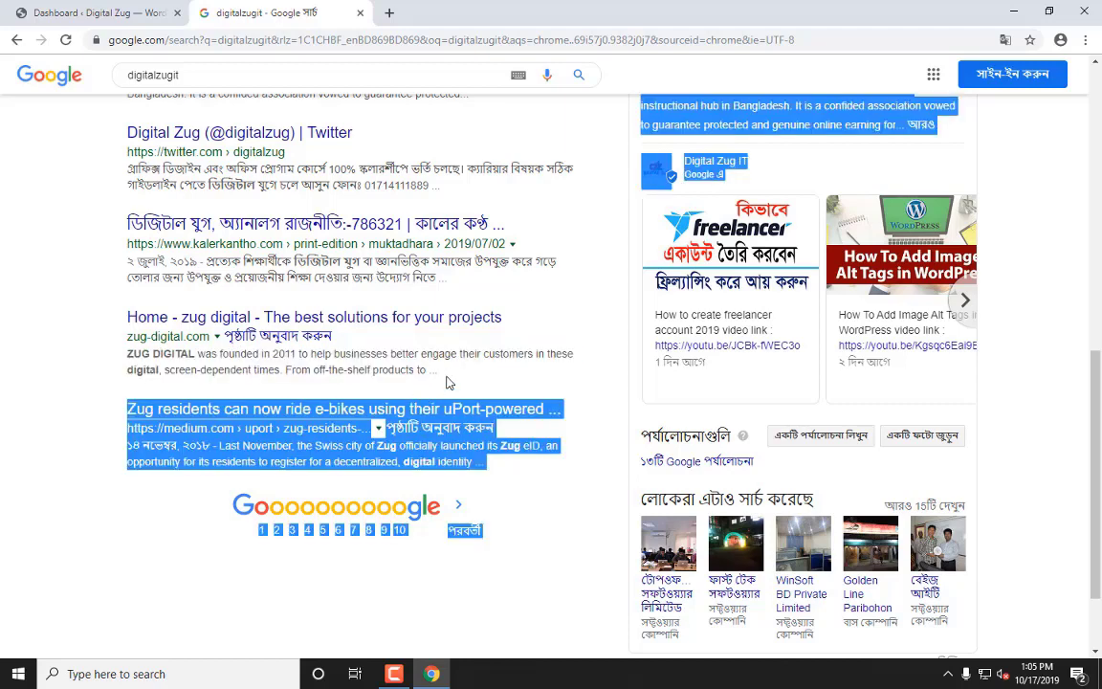
left_click(412, 333)
scroll(411, 333, "up", 5)
Step: Return to the WordPress dashboard and open the page for adding new plugins from the installed plugins list
left_click(93, 7)
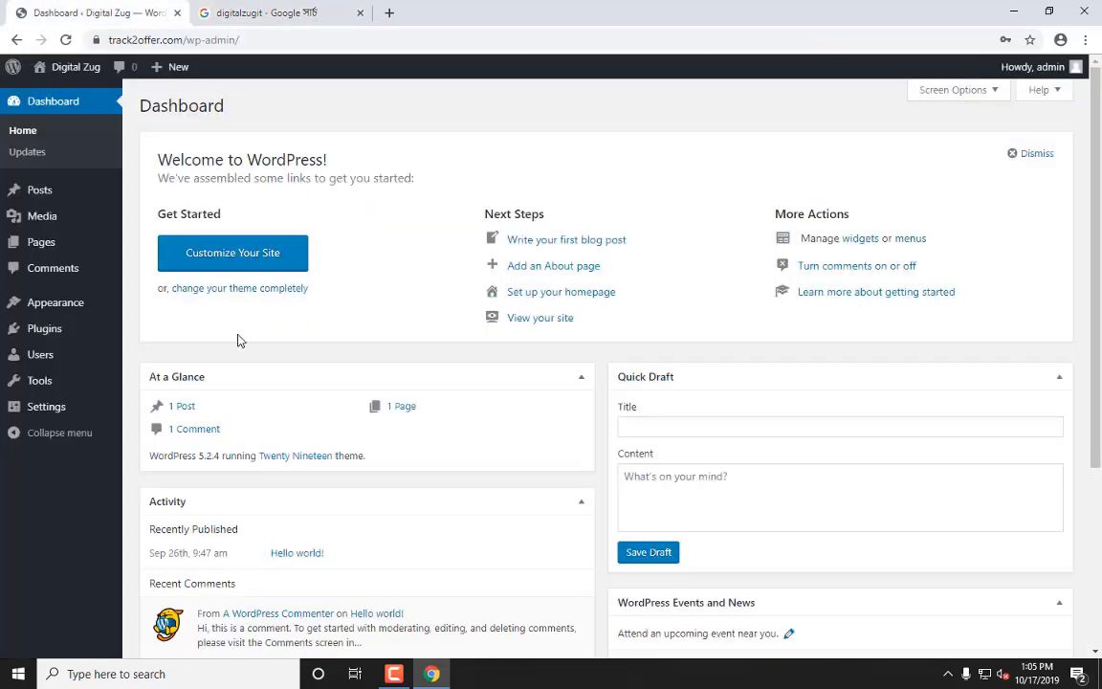
mouse_move(94, 341)
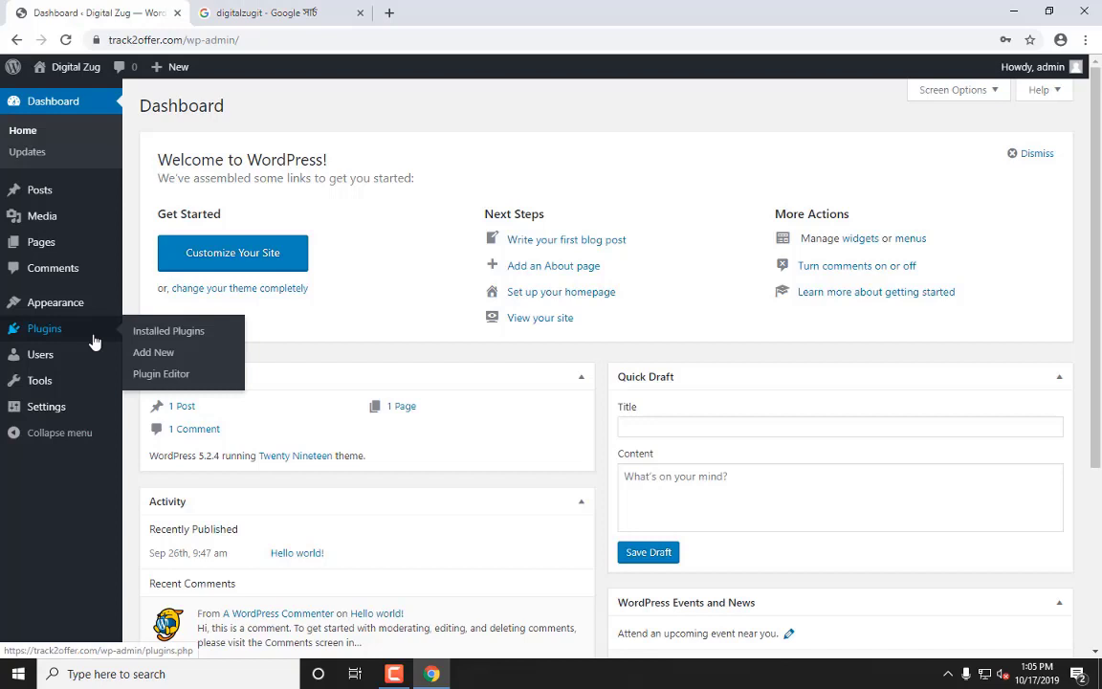
mouse_move(72, 211)
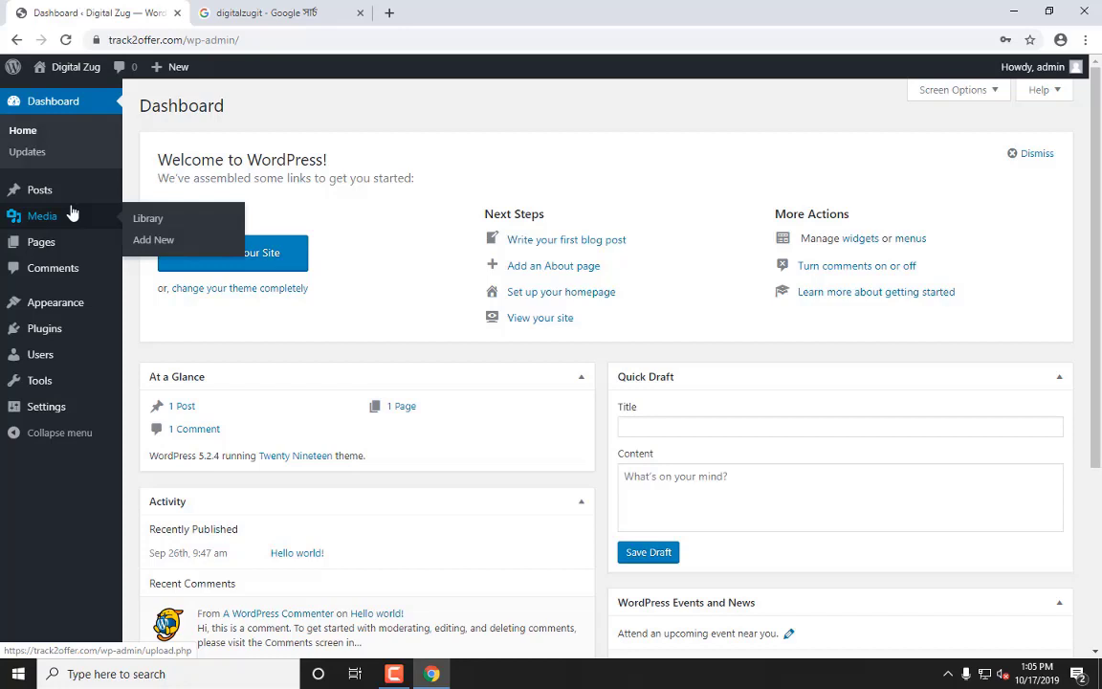
mouse_move(54, 376)
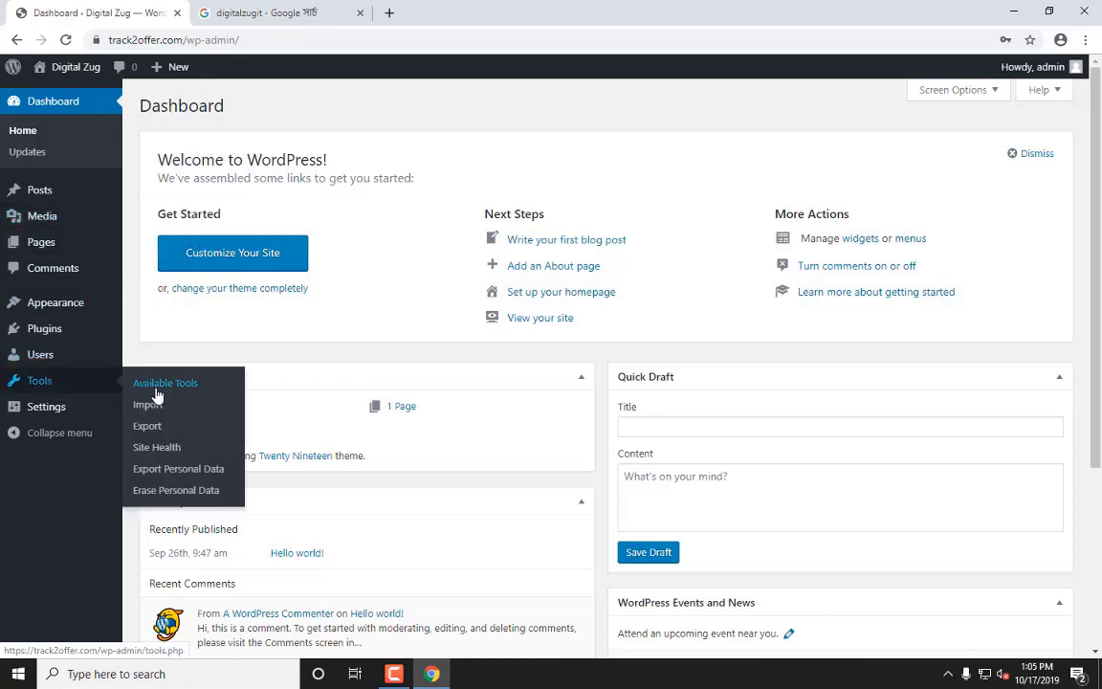
mouse_move(49, 330)
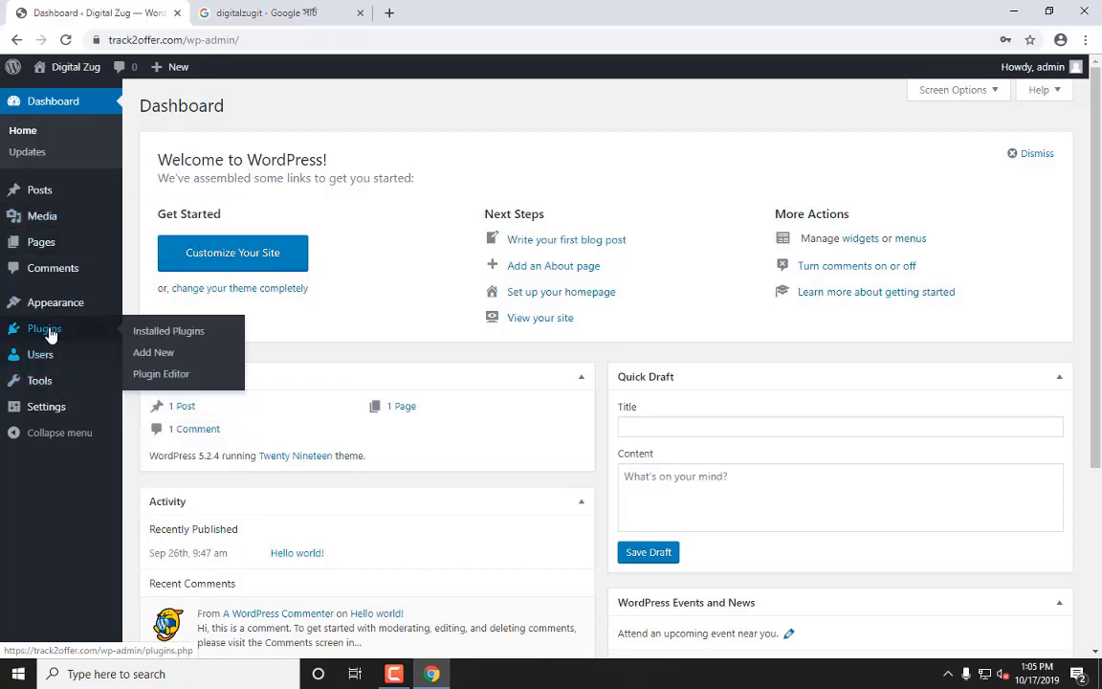
left_click(148, 330)
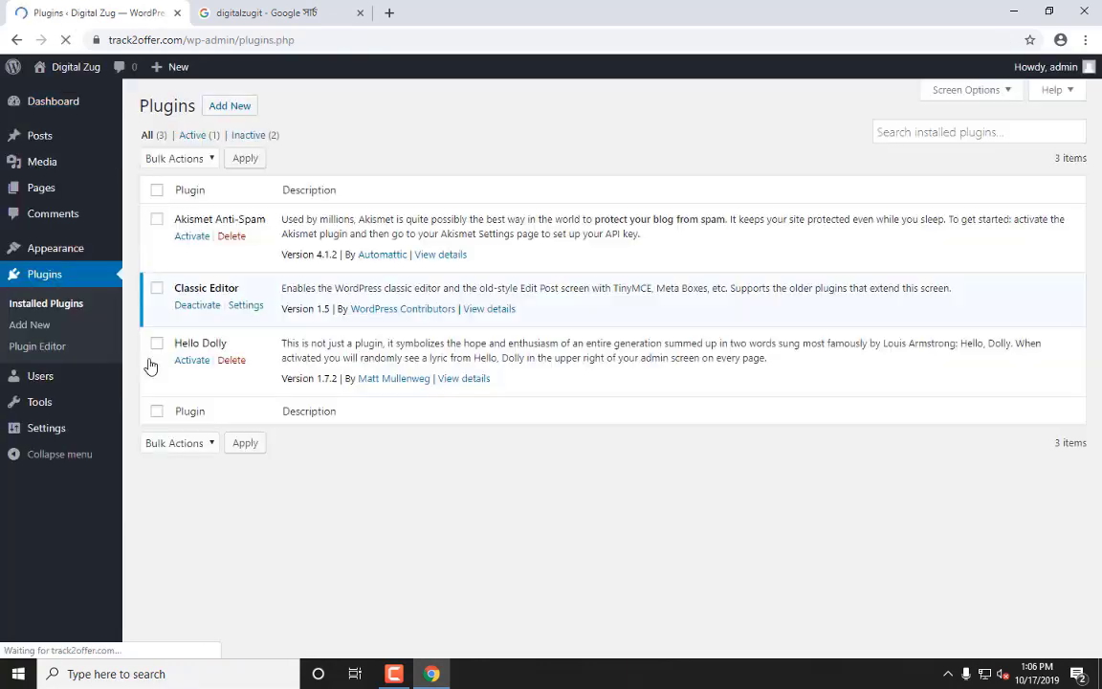
left_click(230, 105)
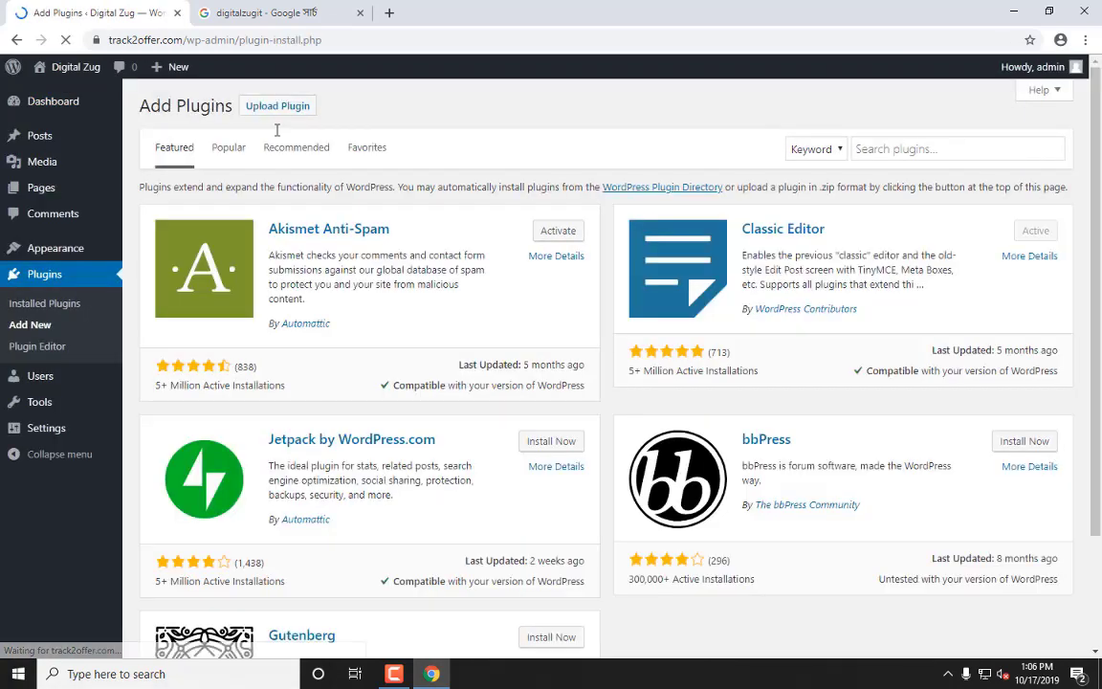
Step: Find Yoast SEO by searching the plugin directory for yoast, and install and activate it
left_click(873, 153)
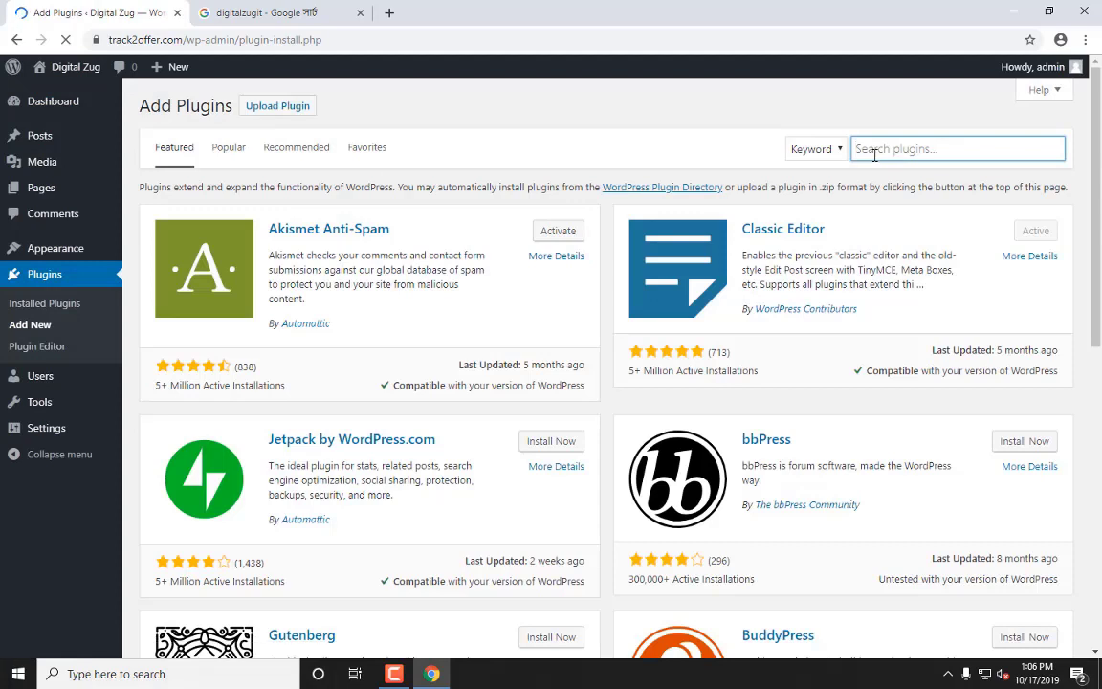
type("yoast")
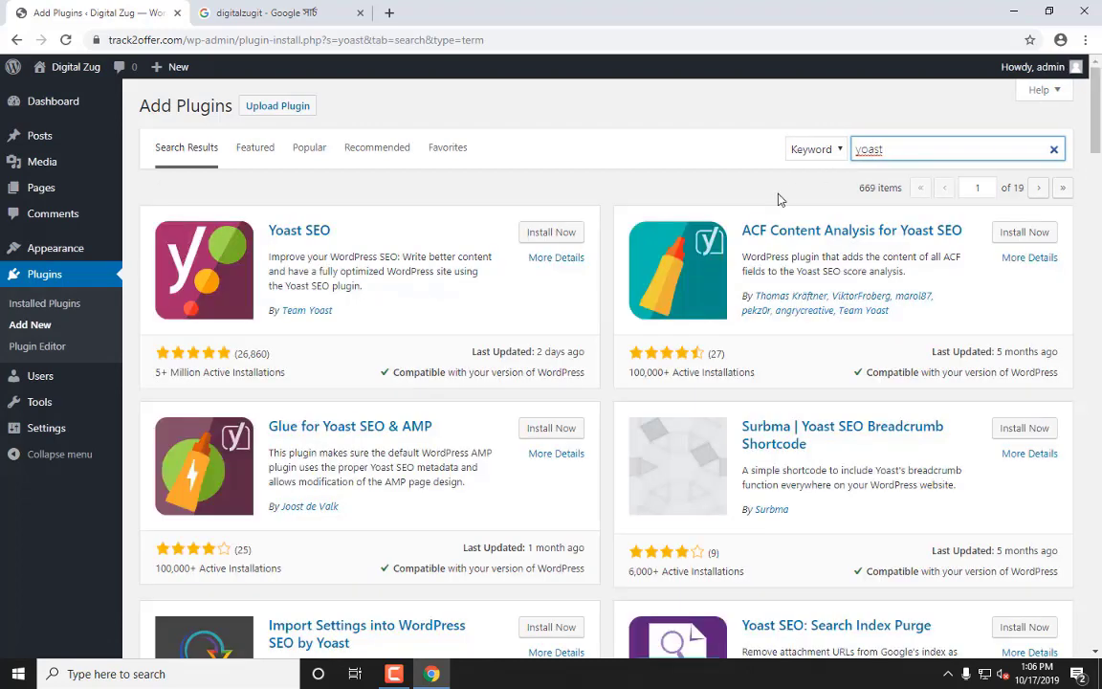
left_click(562, 234)
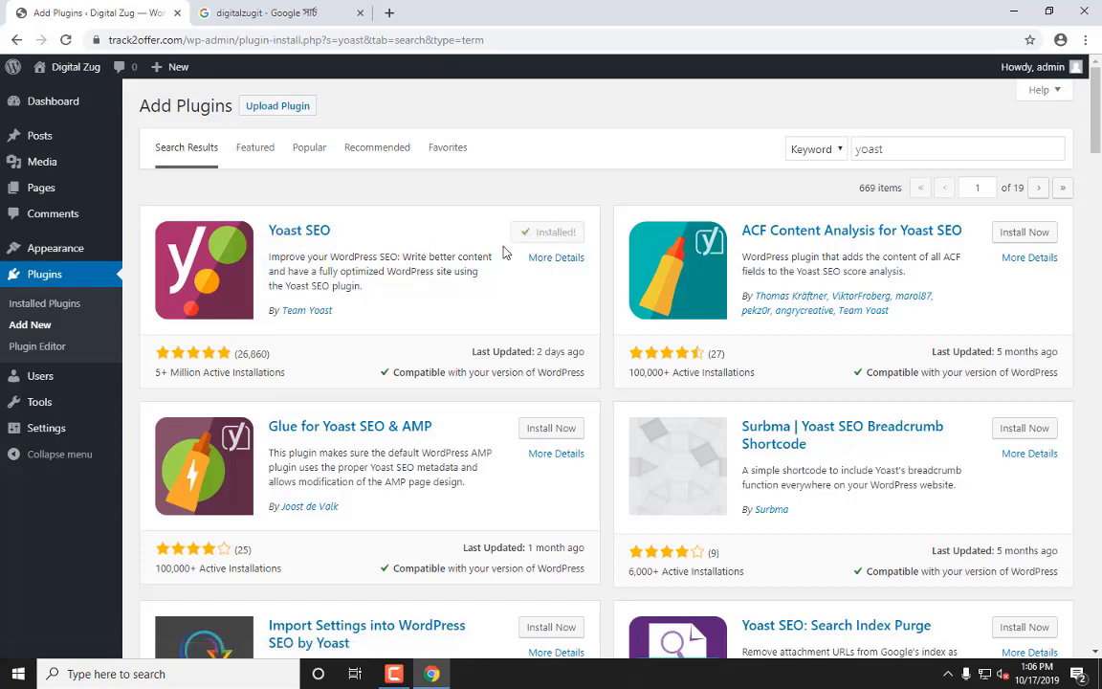
left_click(560, 234)
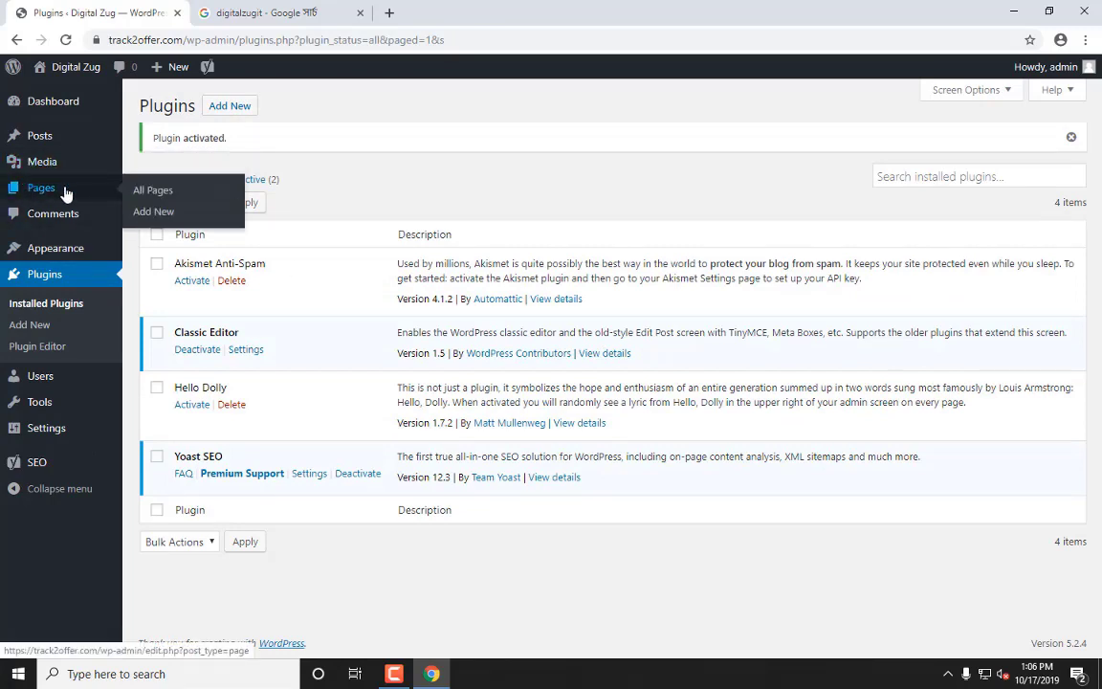
Step: Open the Sample Page for editing from the list of all pages, and close the Google search tab
left_click(144, 193)
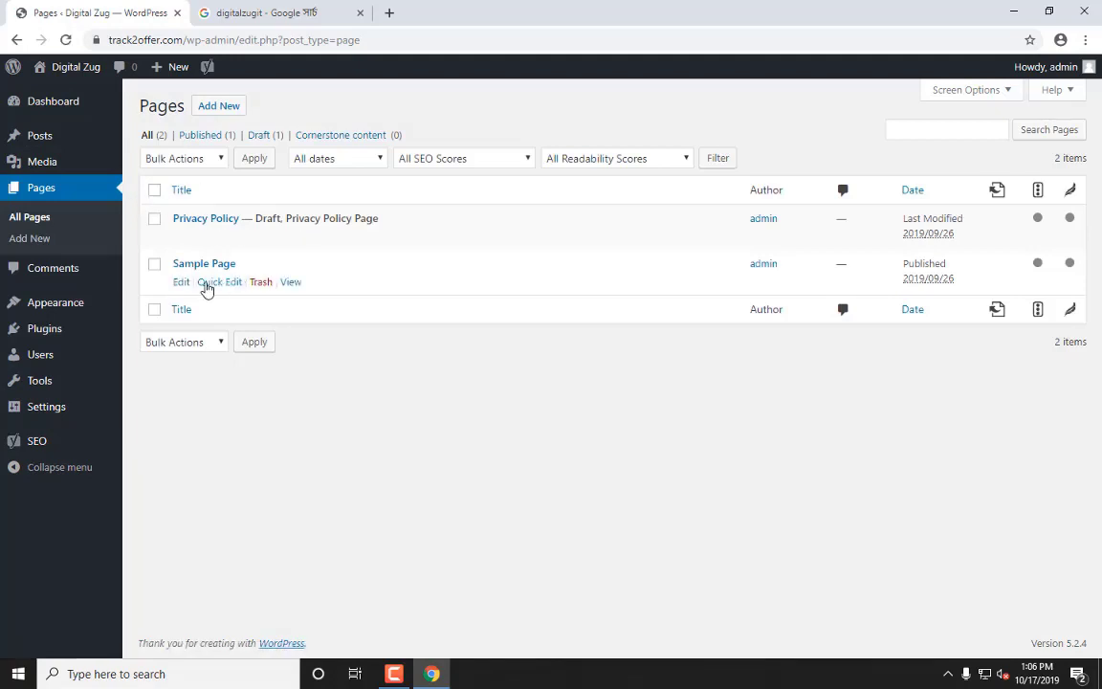
left_click(177, 285)
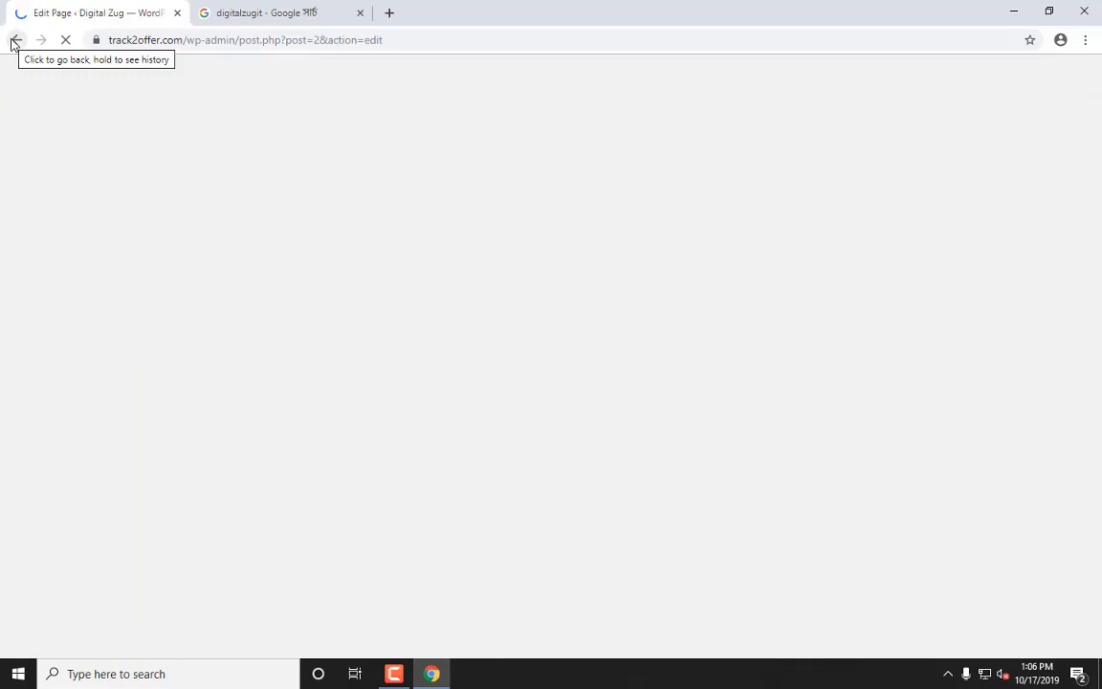
left_click(216, 10)
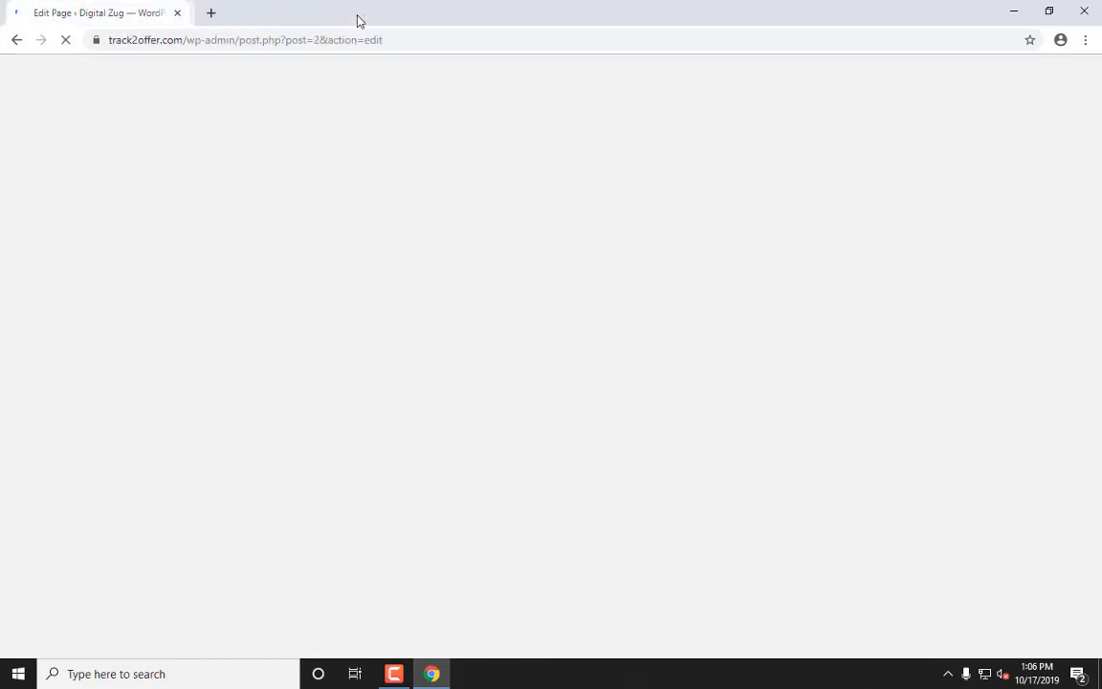
left_click(360, 13)
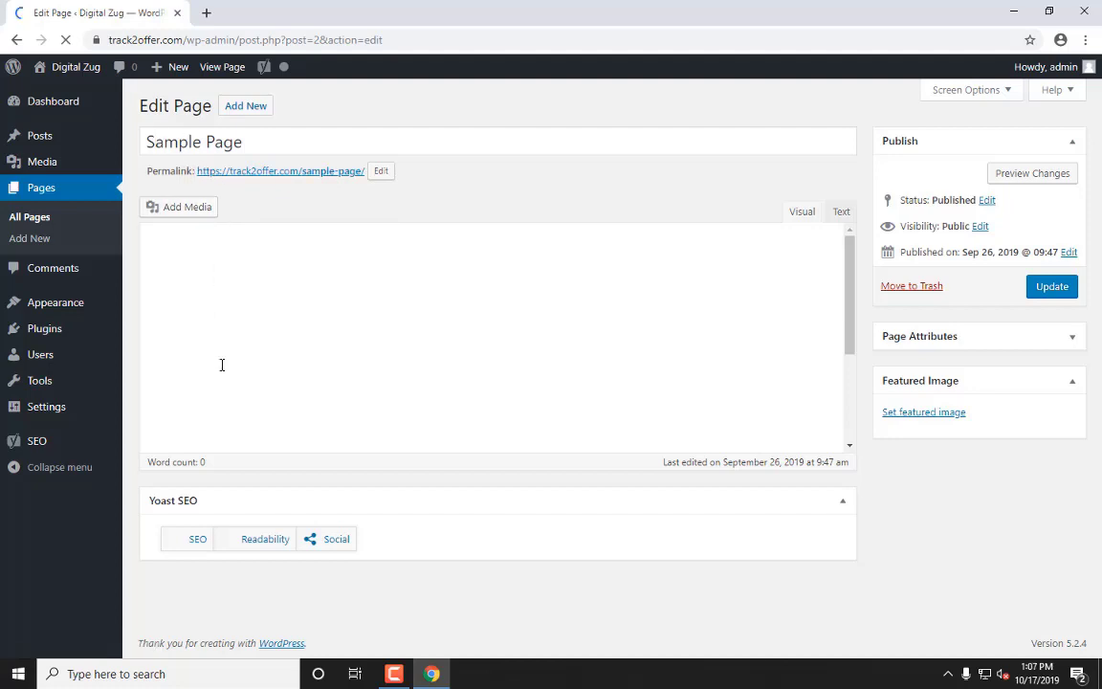
Step: Examine the Yoast SEO box's SEO section, including the focus keyphrase and snippet preview, alongside the Sample Page title and content
scroll(221, 365, "down", 5)
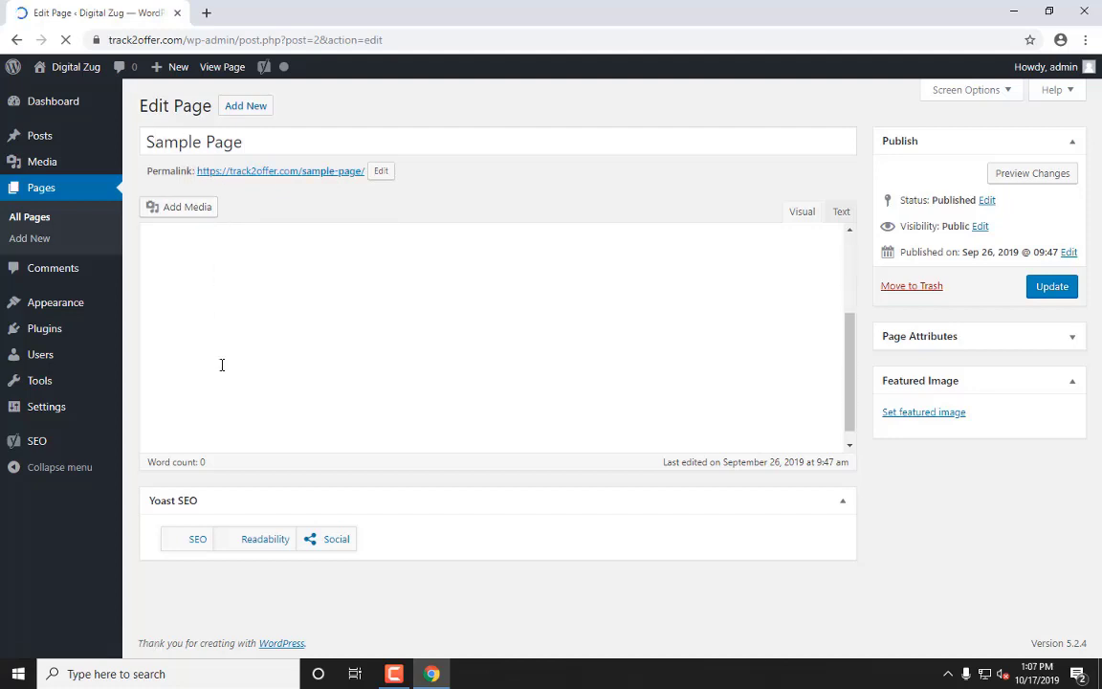
left_click(172, 545)
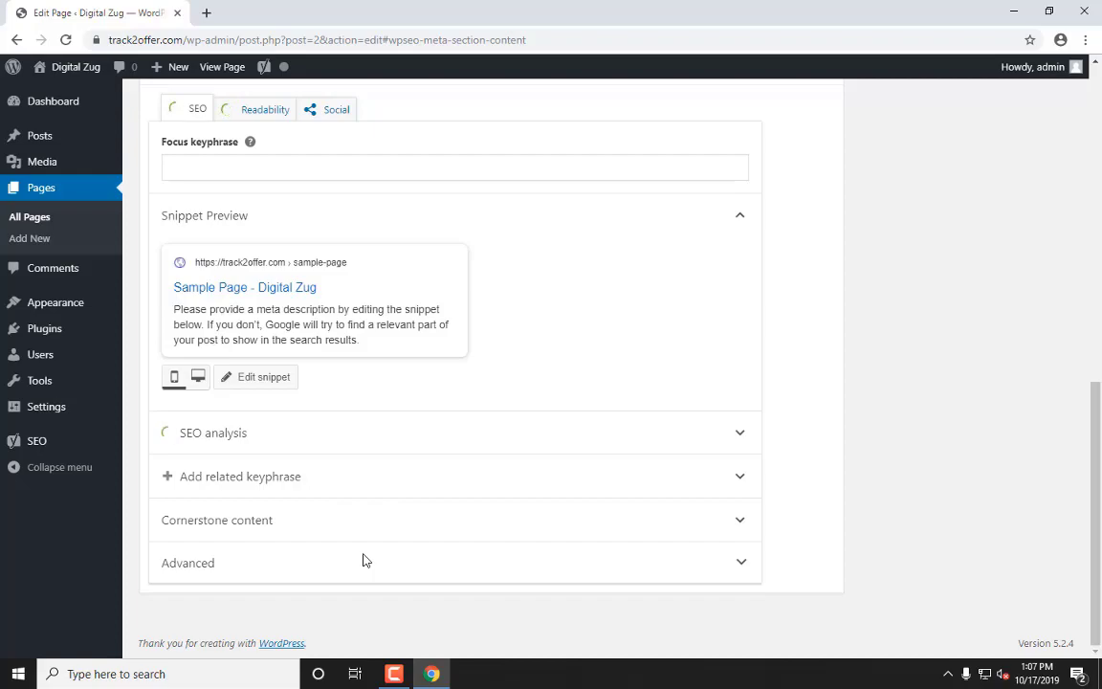
scroll(384, 485, "up", 10)
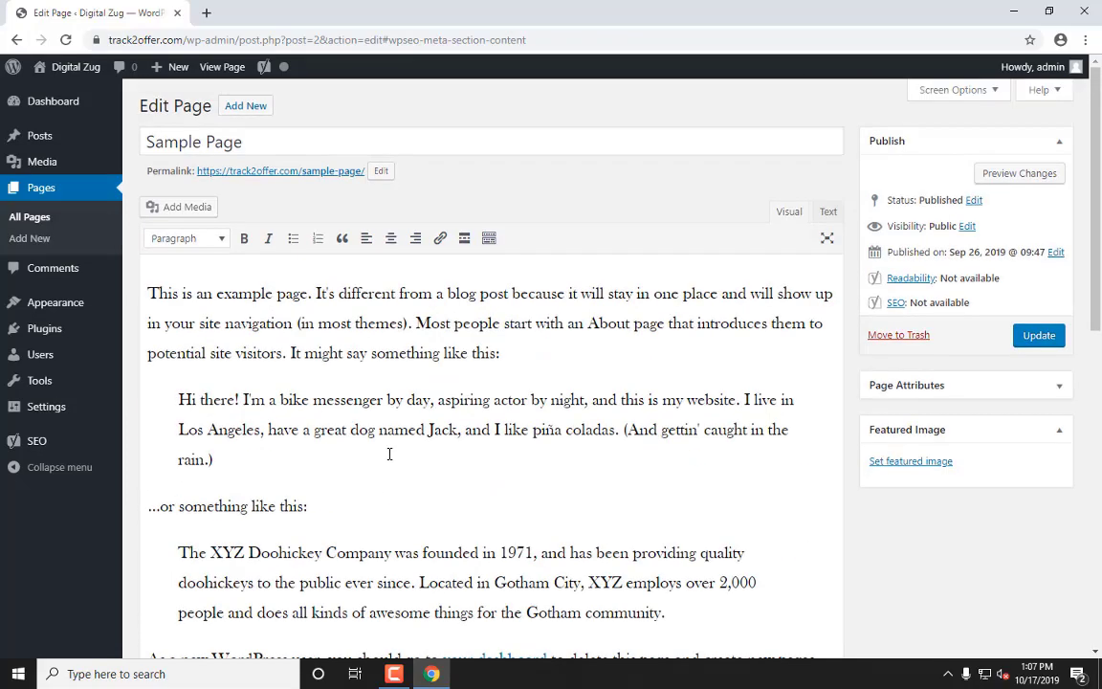
scroll(388, 452, "down", 6)
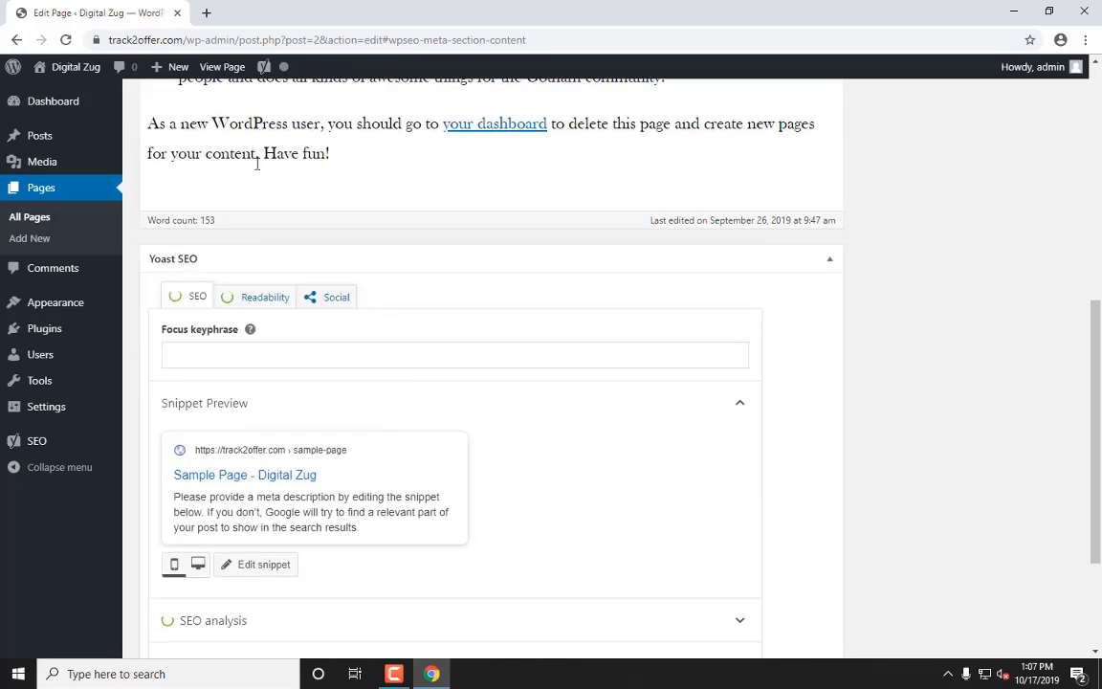
scroll(382, 147, "up", 5)
scroll(370, 305, "down", 5)
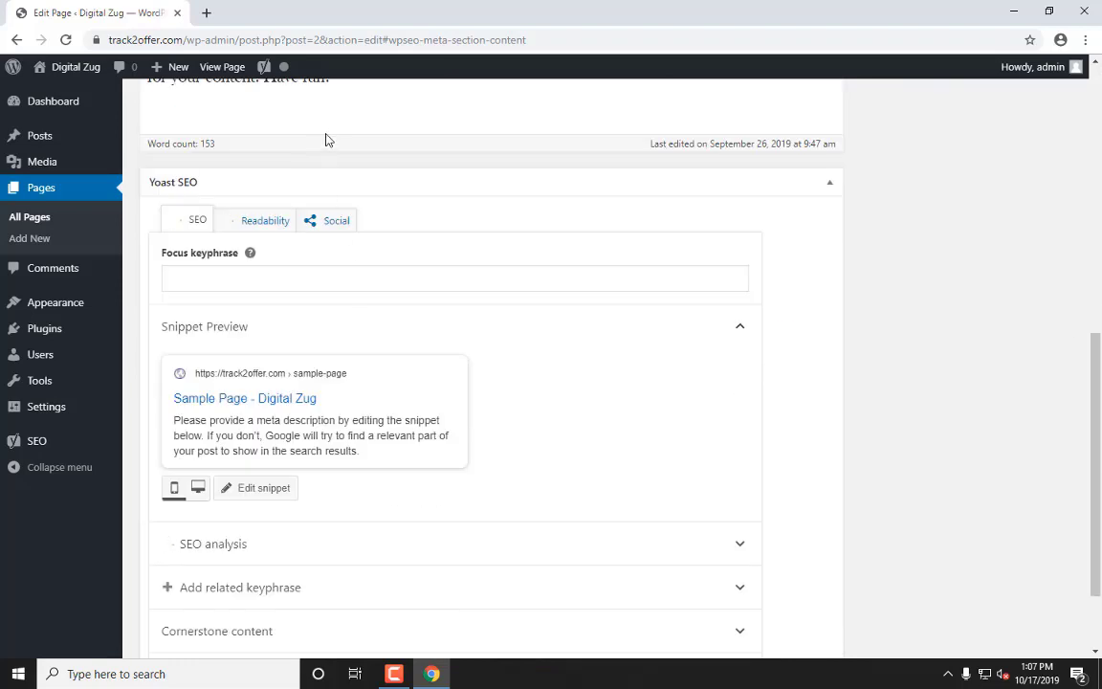
scroll(330, 157, "up", 5)
scroll(330, 220, "down", 6)
left_click(218, 198)
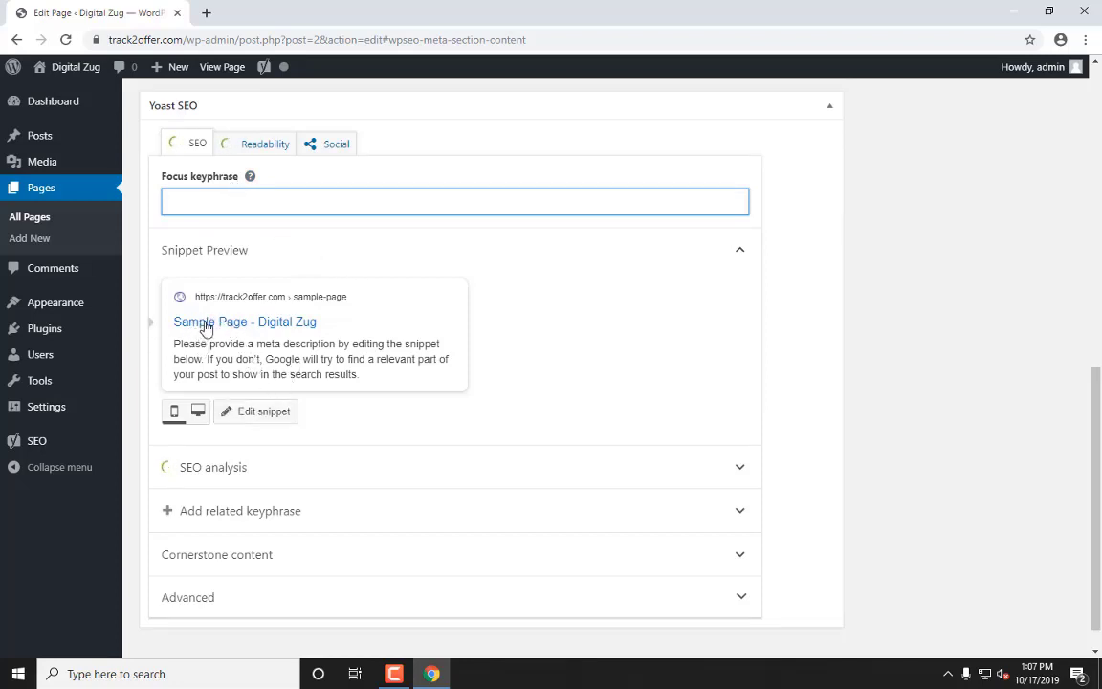
scroll(221, 325, "up", 7)
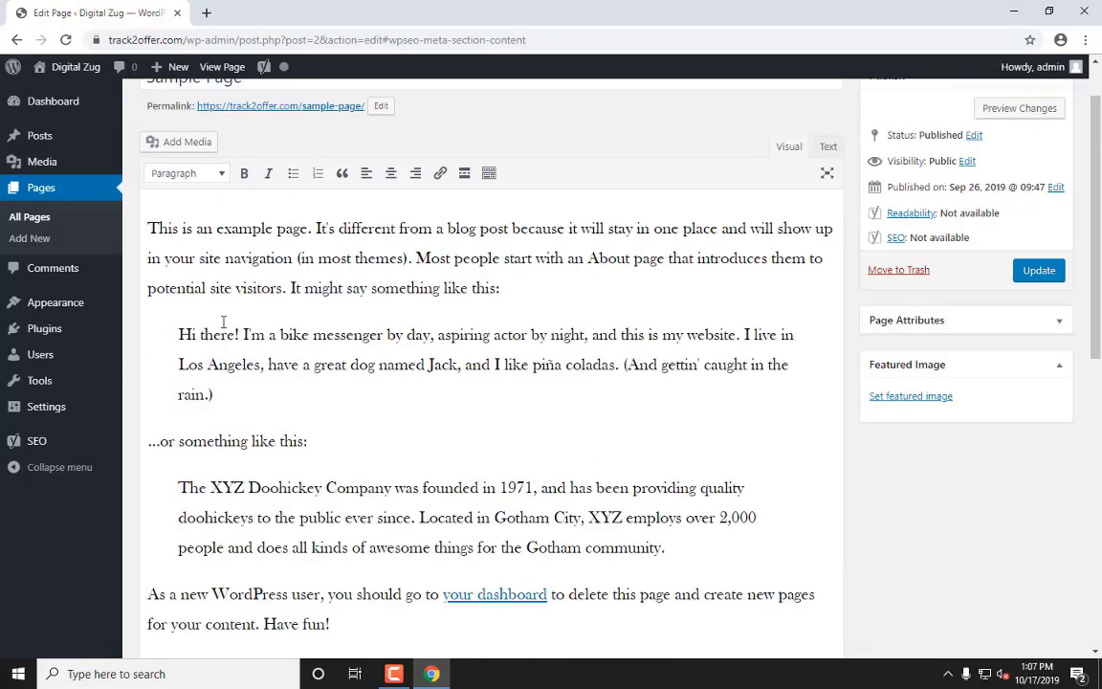
triple_click(237, 140)
scroll(234, 418, "down", 7)
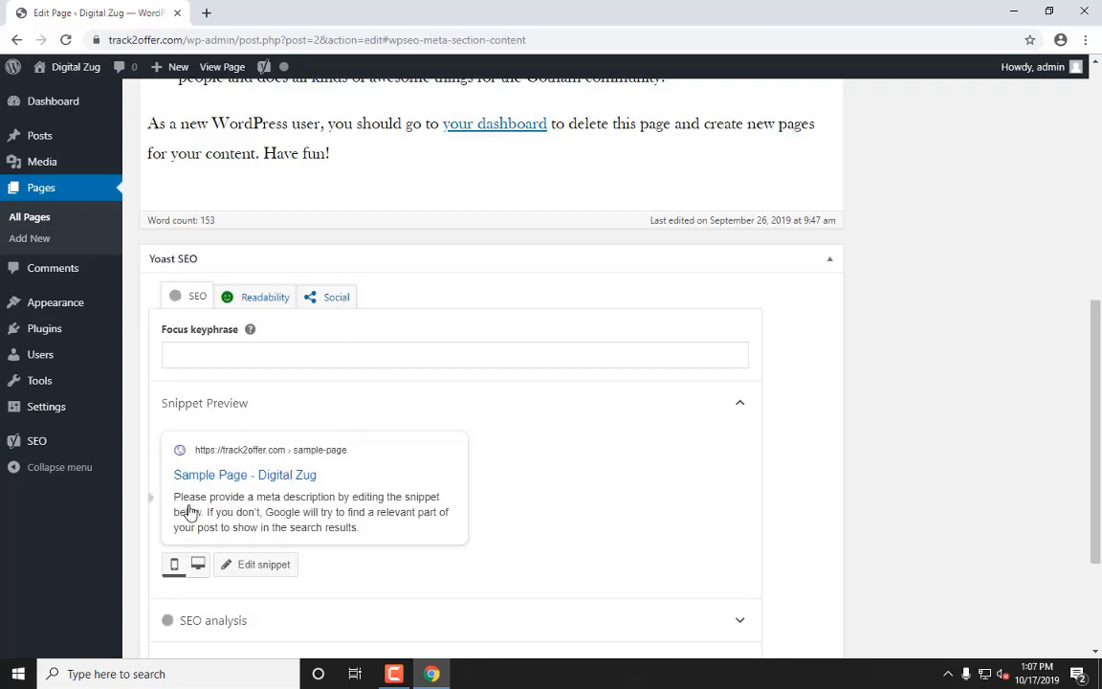
Step: Open the Sample Page's snippet for editing at its meta description
left_click(190, 512)
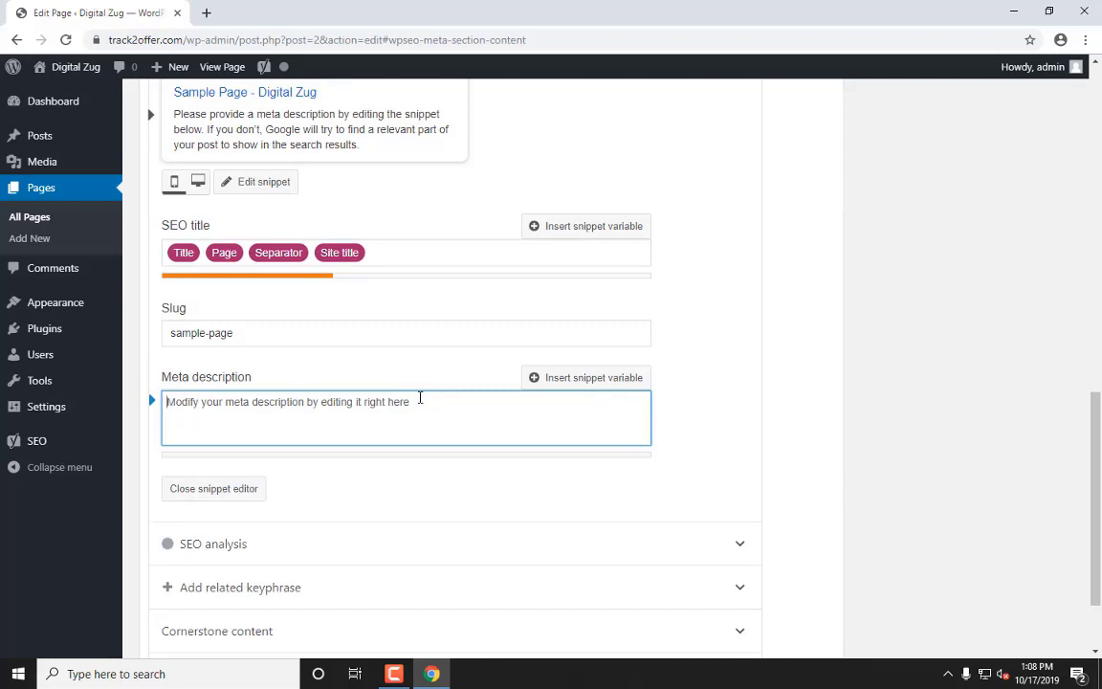
Step: Search Google for youtube in a new tab and highlight the description text under the YouTube result
left_click(206, 14)
type("yo")
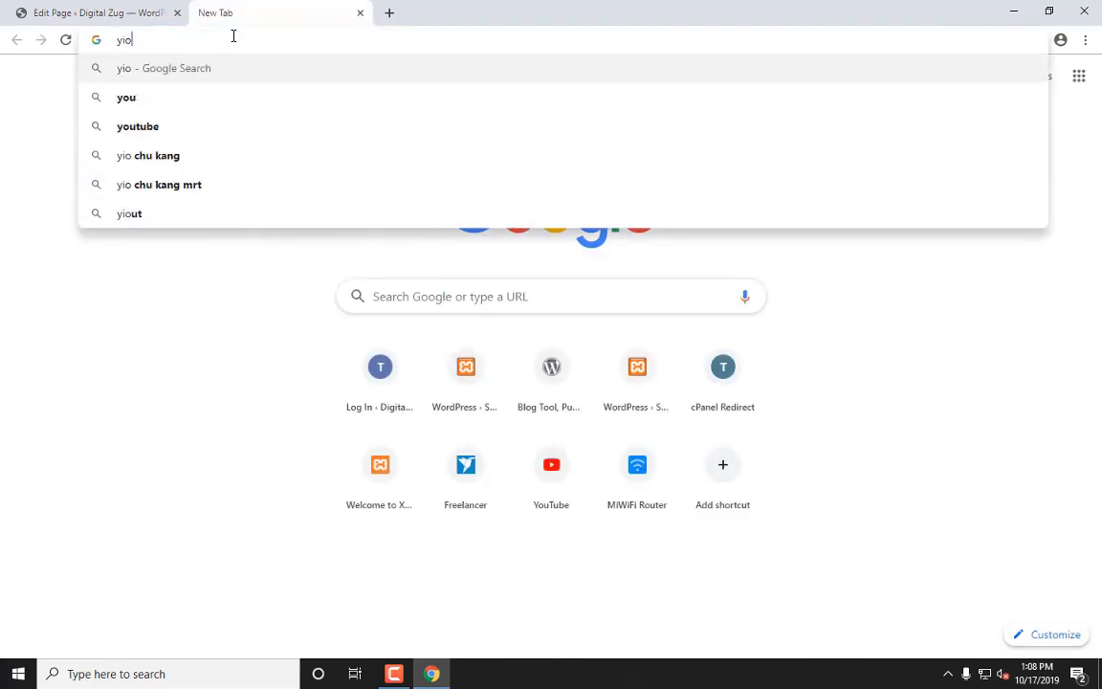
key("BackSpace")
type("i")
key("BackSpace")
type("outube.com")
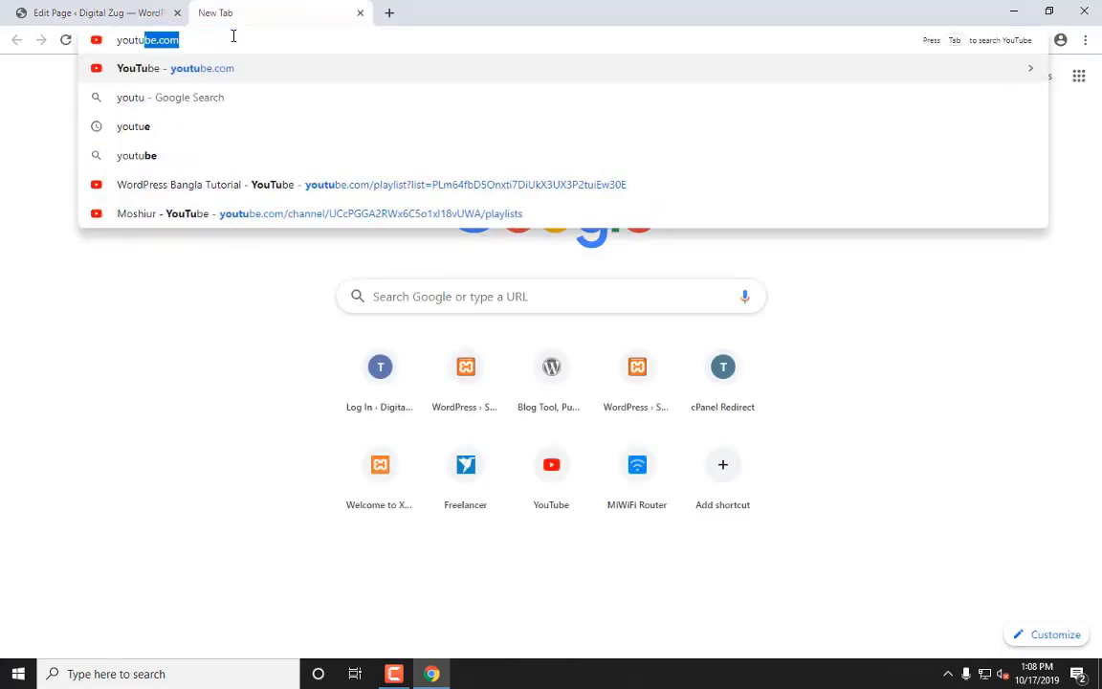
key("Down")
key("Return")
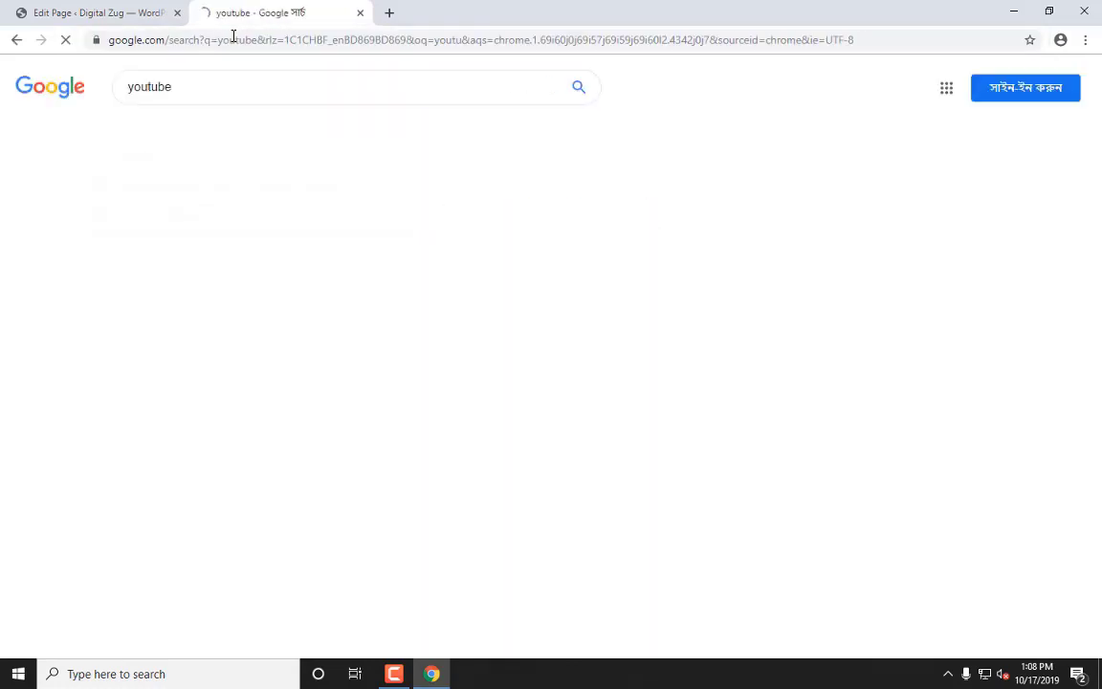
left_click_drag(127, 234, 267, 251)
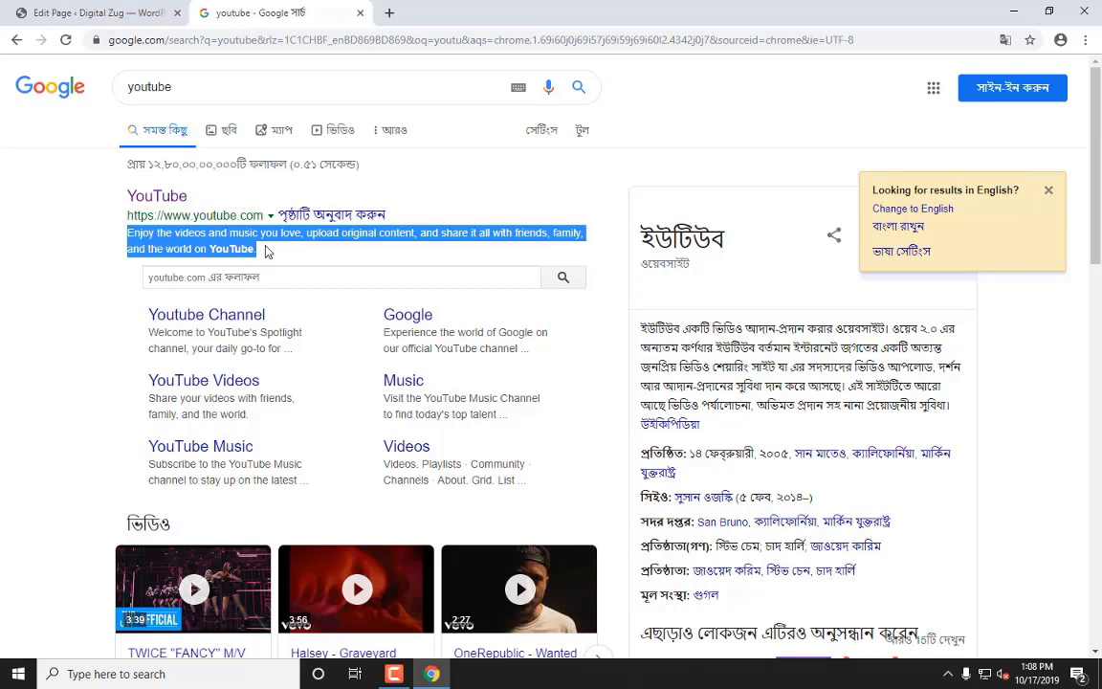
Step: Return to the Sample Page editor and set the meta description to "Find good dfkjdhlfjksdhxgjfljdghldfkghldfkgd gjksdfhgljkfdhglkjdfhgolfhg jgshdfghsldfldkhflksd"
left_click(81, 9)
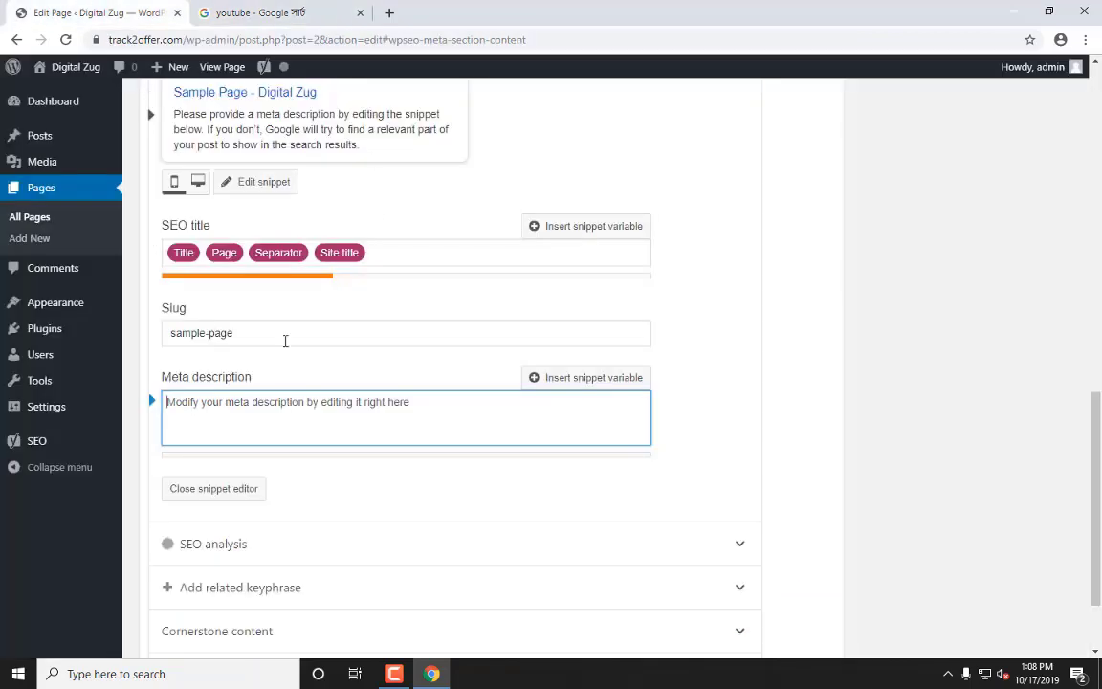
left_click(268, 420)
scroll(341, 405, "up", 2)
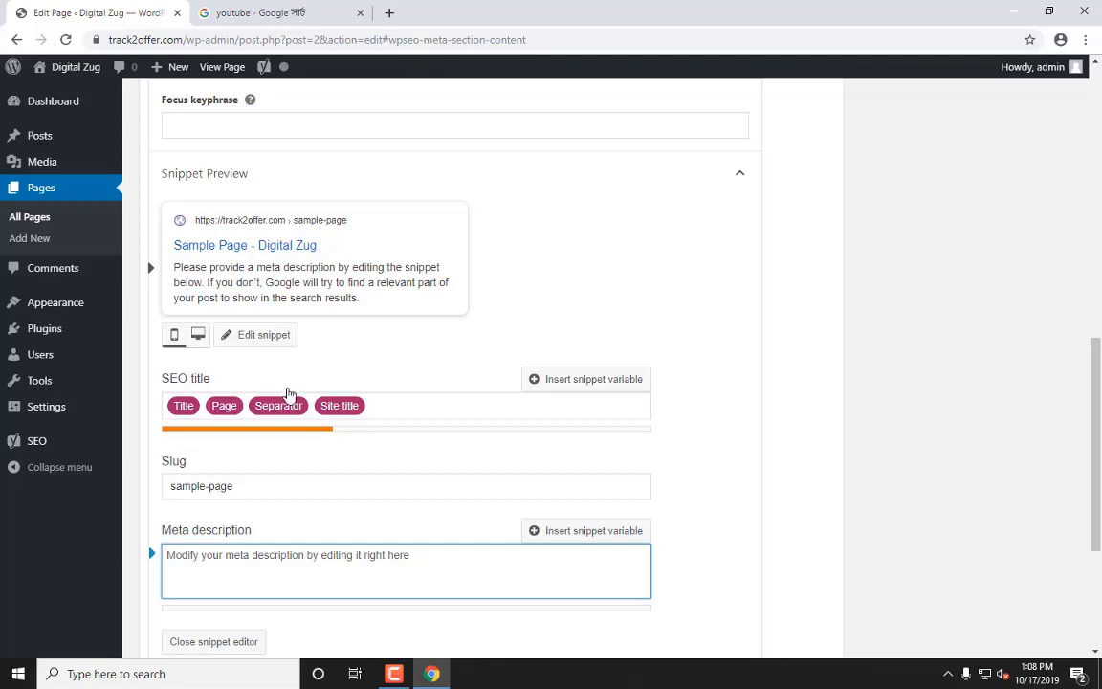
scroll(305, 418, "up", 3)
scroll(305, 408, "down", 5)
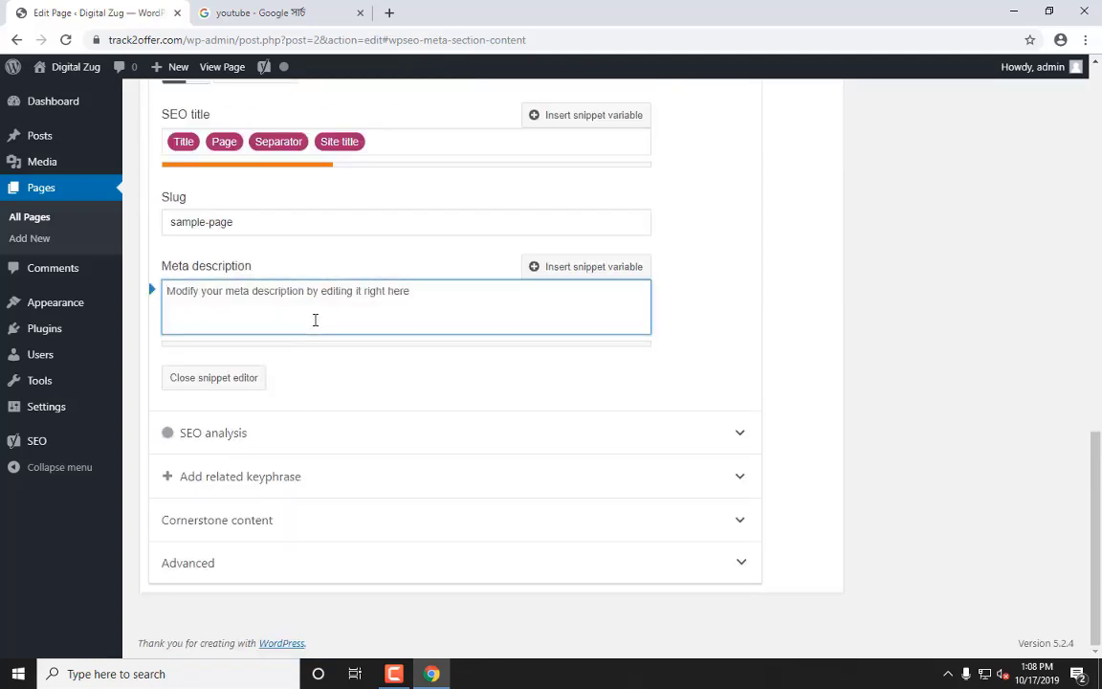
type("Find ")
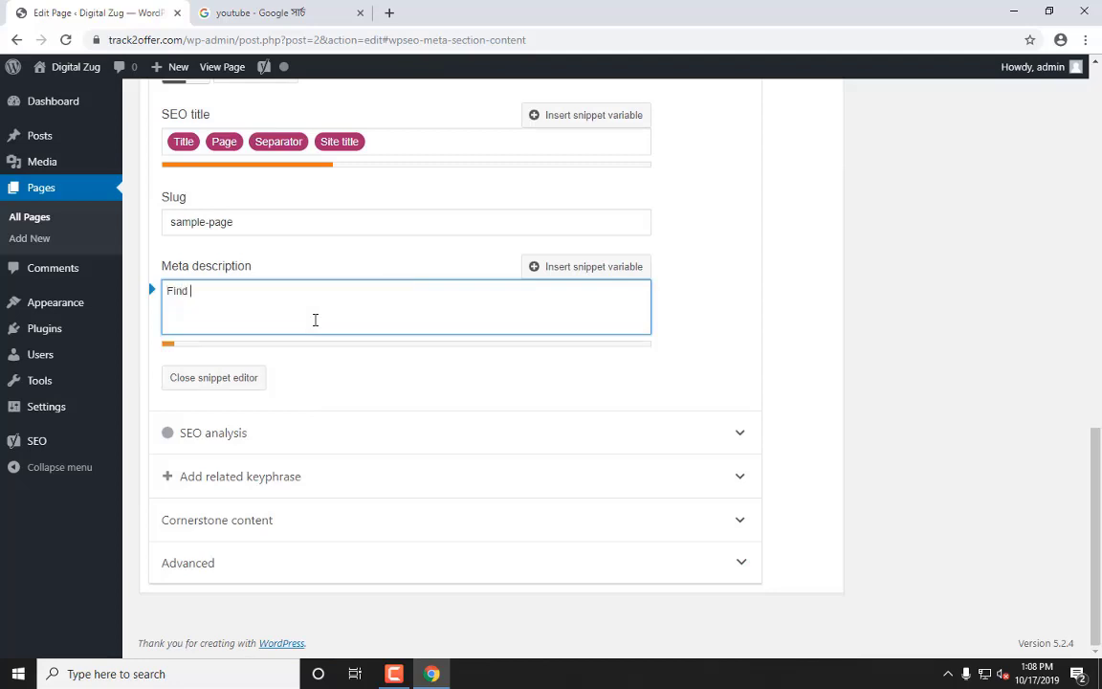
type("good dfkjdhlfjksdhxgjfl")
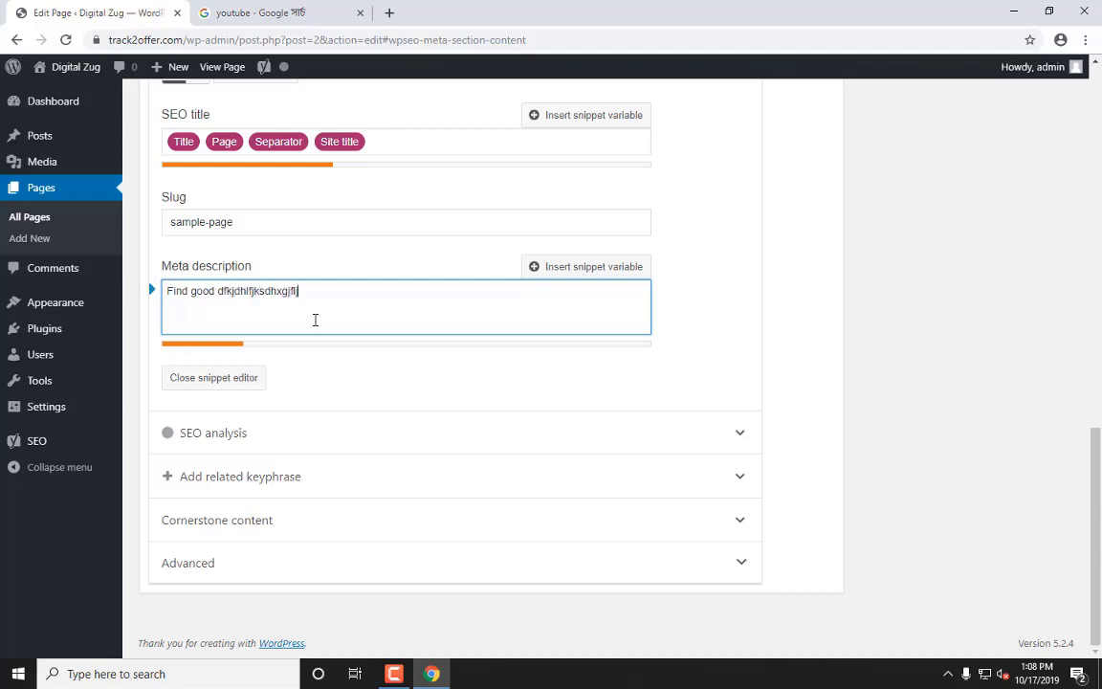
type("jdghldfkghldfkgd gjksdfhgljkfdh")
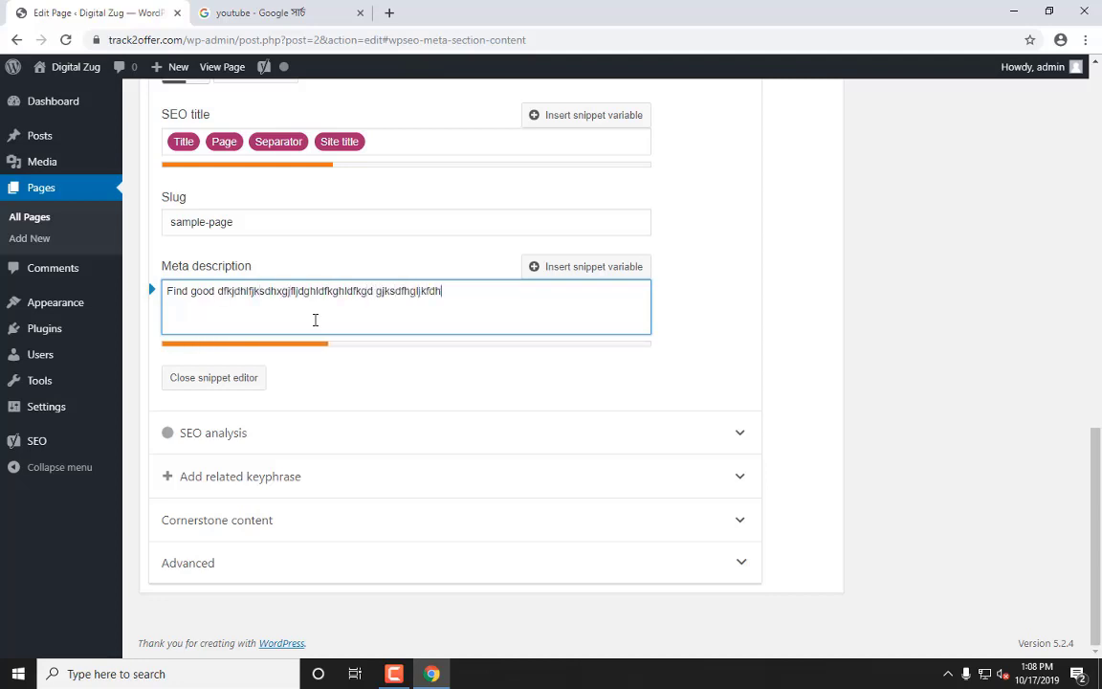
type("glkjdfhgolfhg jgshdfghsldfldkhflksd")
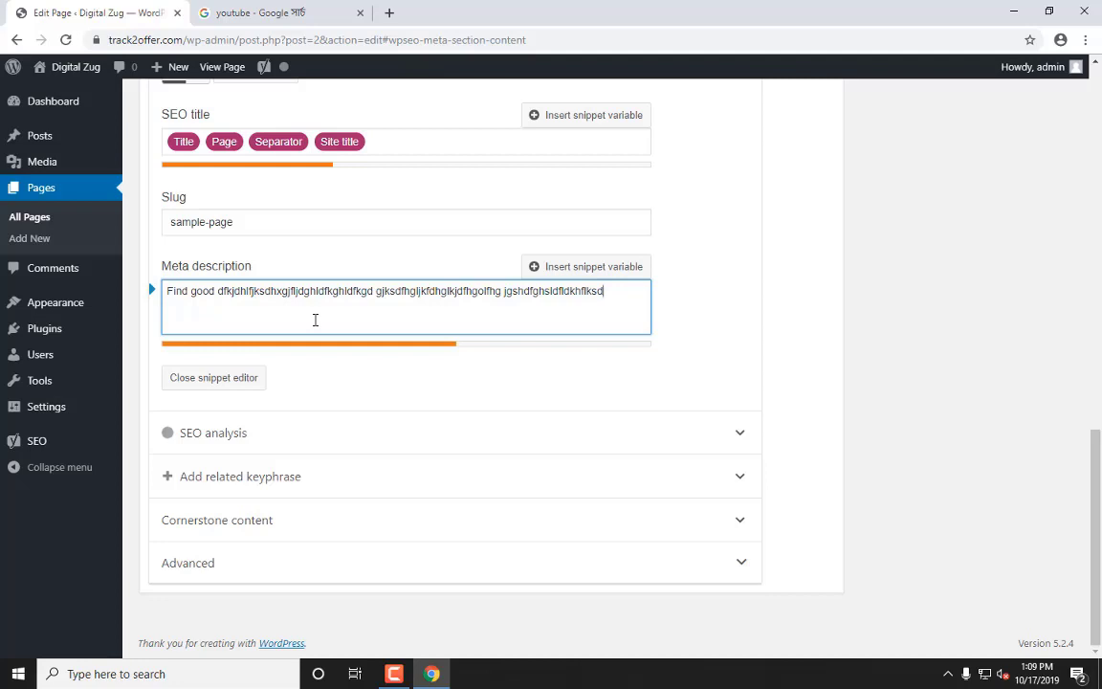
Step: Examine the snippet preview and the Title, Page and Site title variables that make up the SEO title
scroll(314, 320, "up", 3)
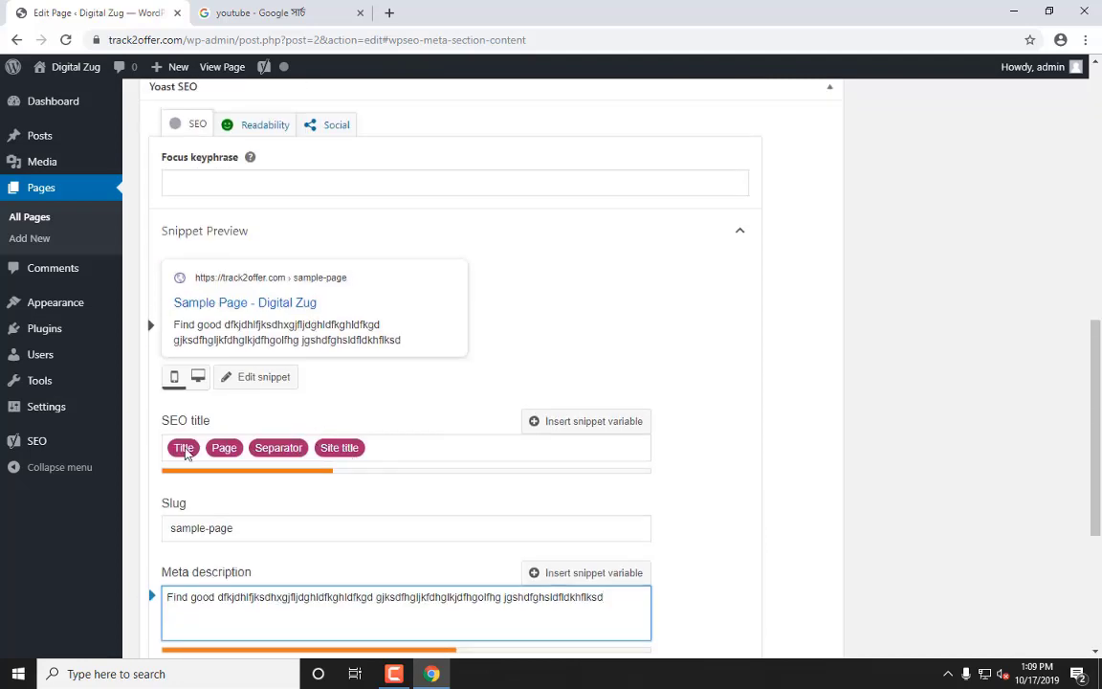
left_click(185, 449)
left_click(224, 448)
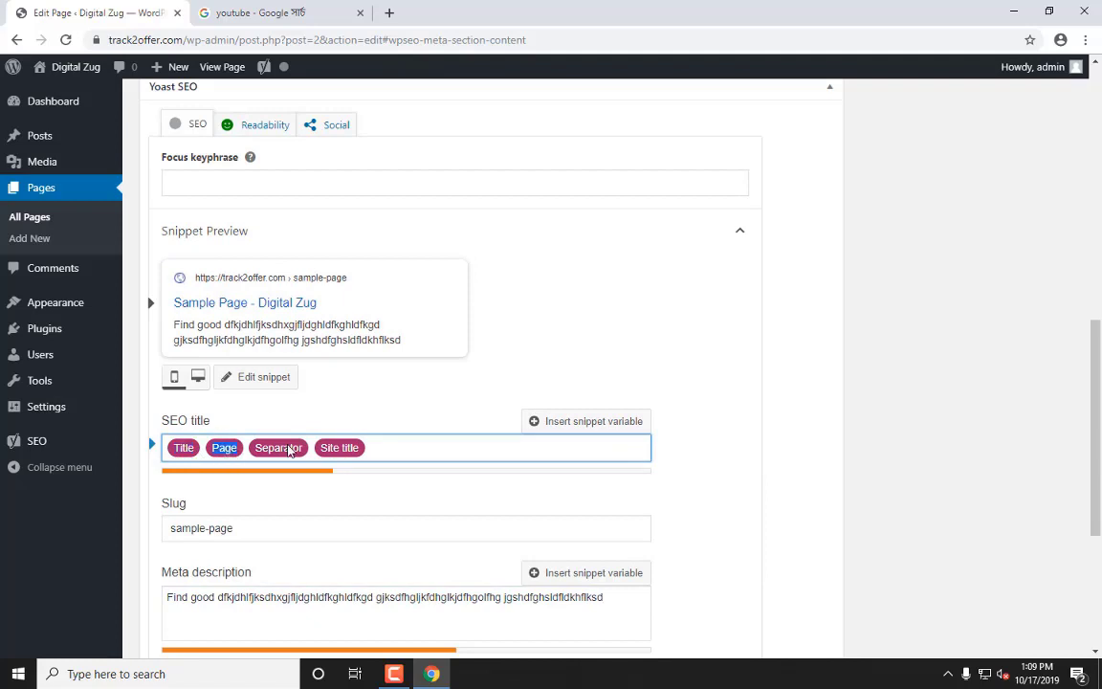
left_click(337, 448)
scroll(382, 462, "down", 3)
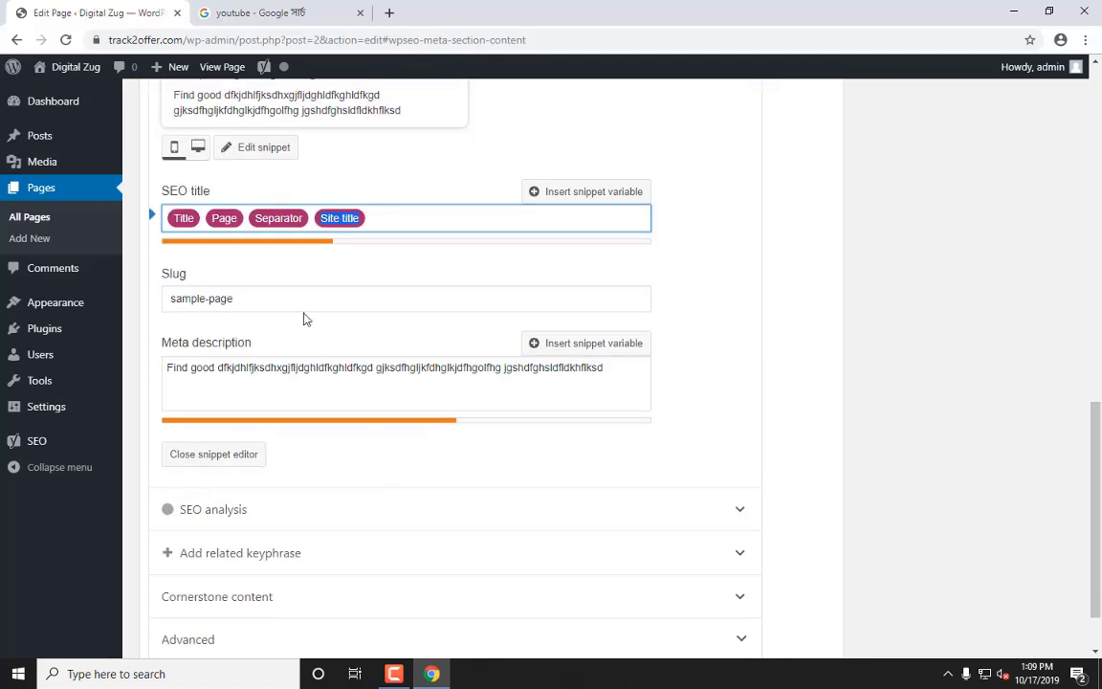
left_click(402, 215)
scroll(326, 345, "down", 1)
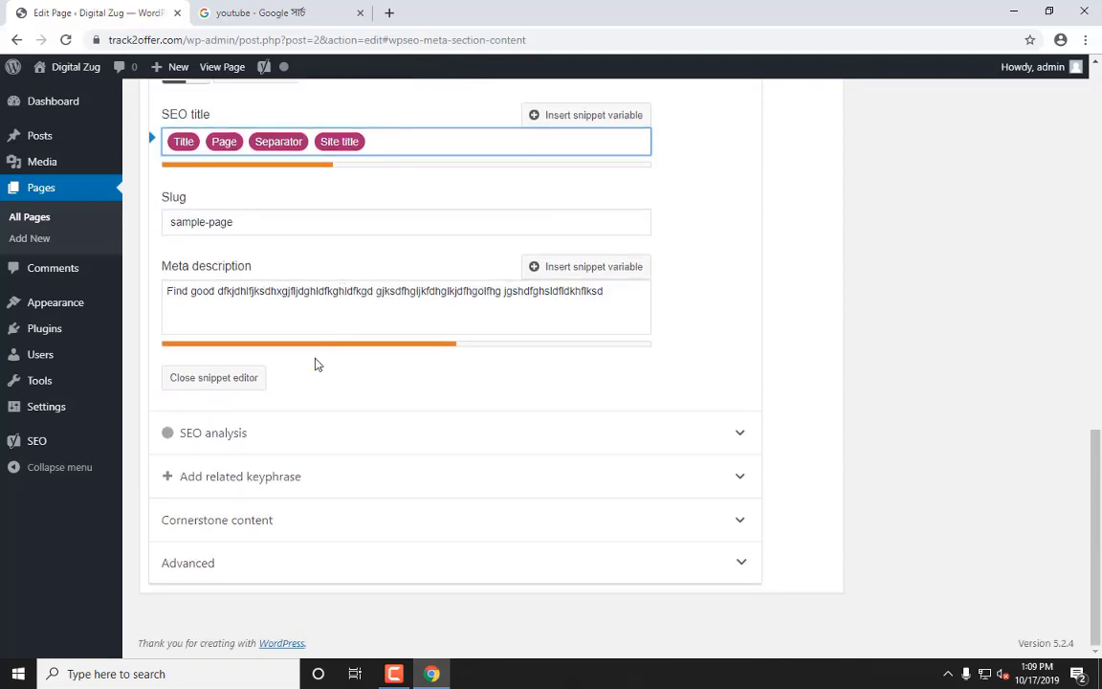
Step: Expand the Add related keyphrase and SEO analysis sections and review the listed problems, improvements and good results
left_click(261, 478)
scroll(316, 473, "down", 3)
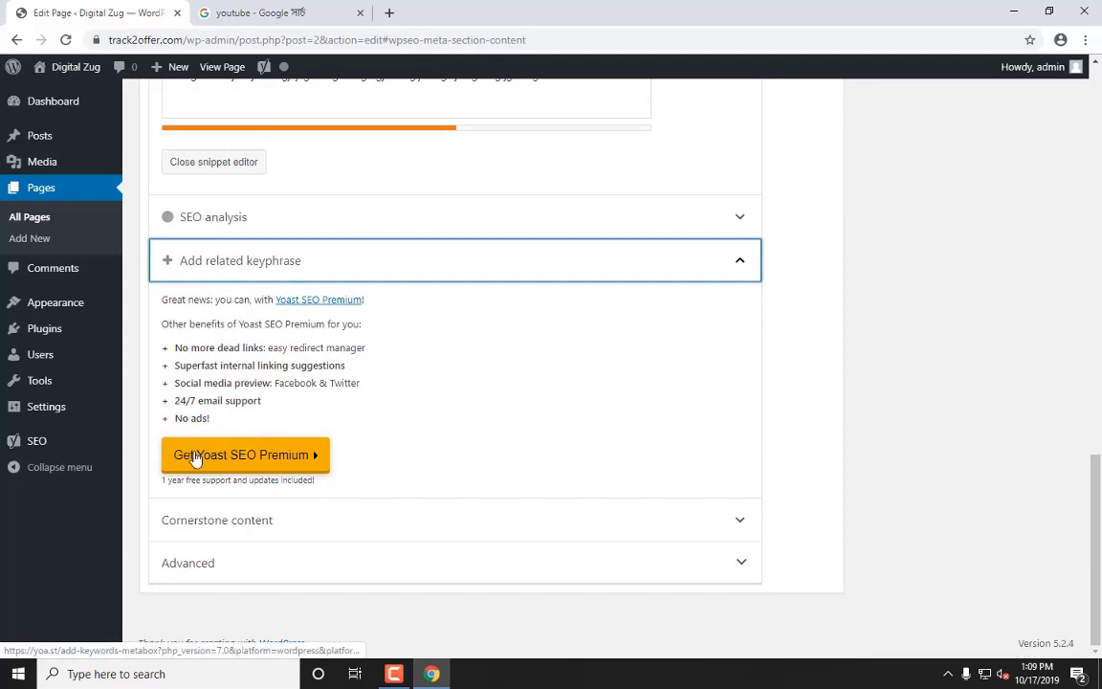
scroll(293, 469, "up", 2)
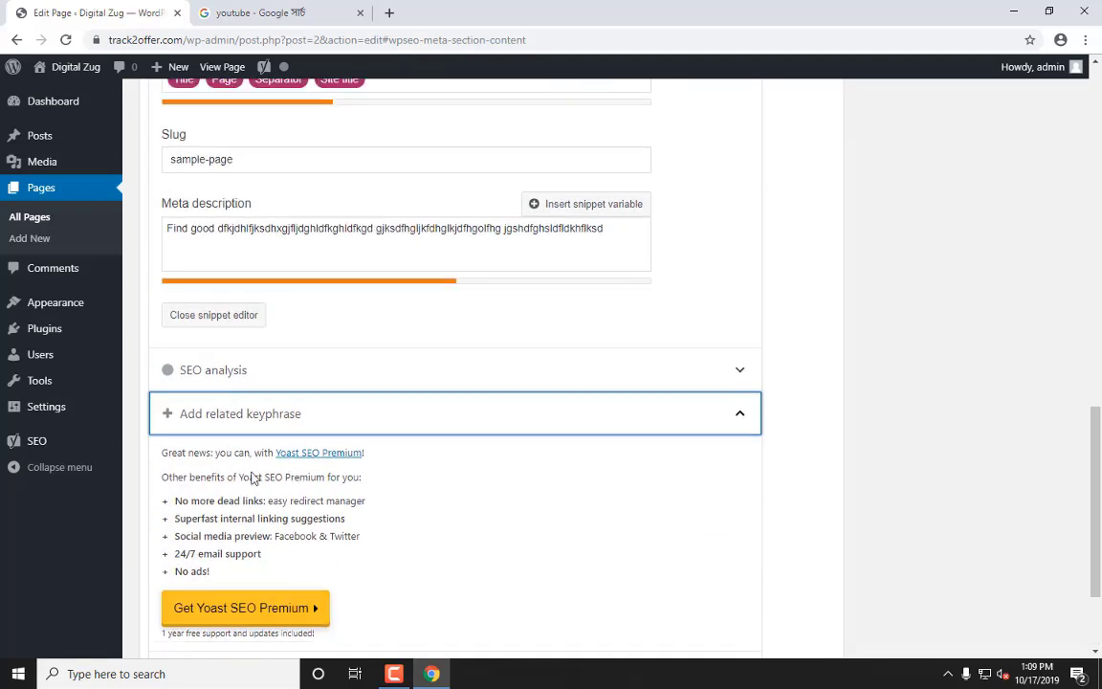
left_click(578, 370)
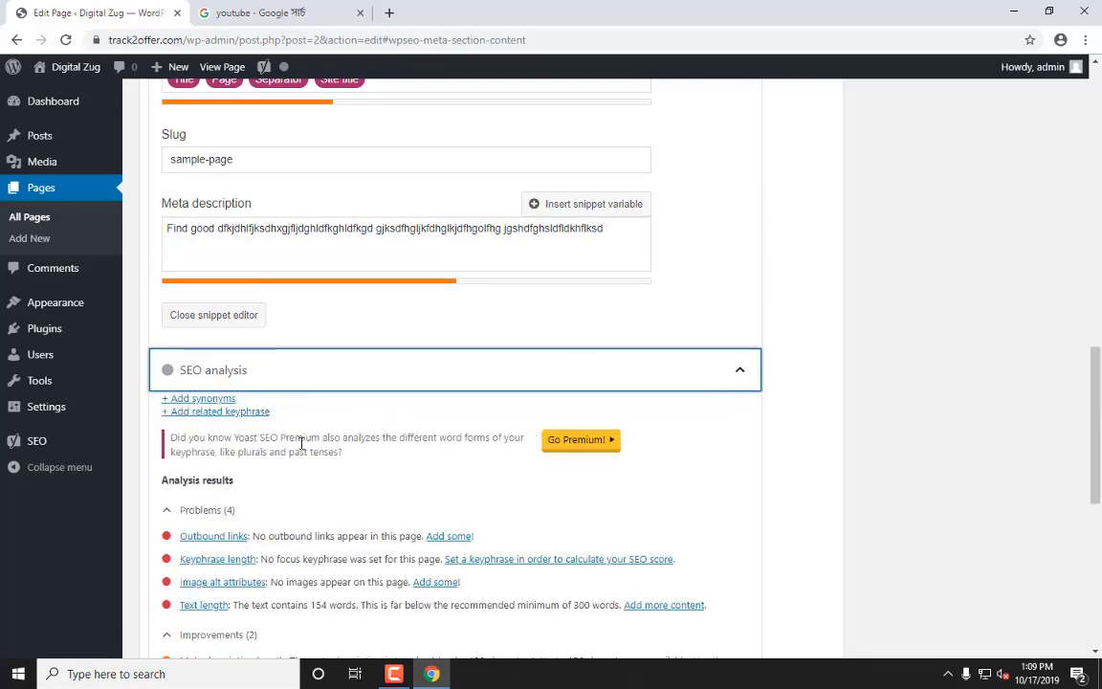
scroll(197, 374, "down", 5)
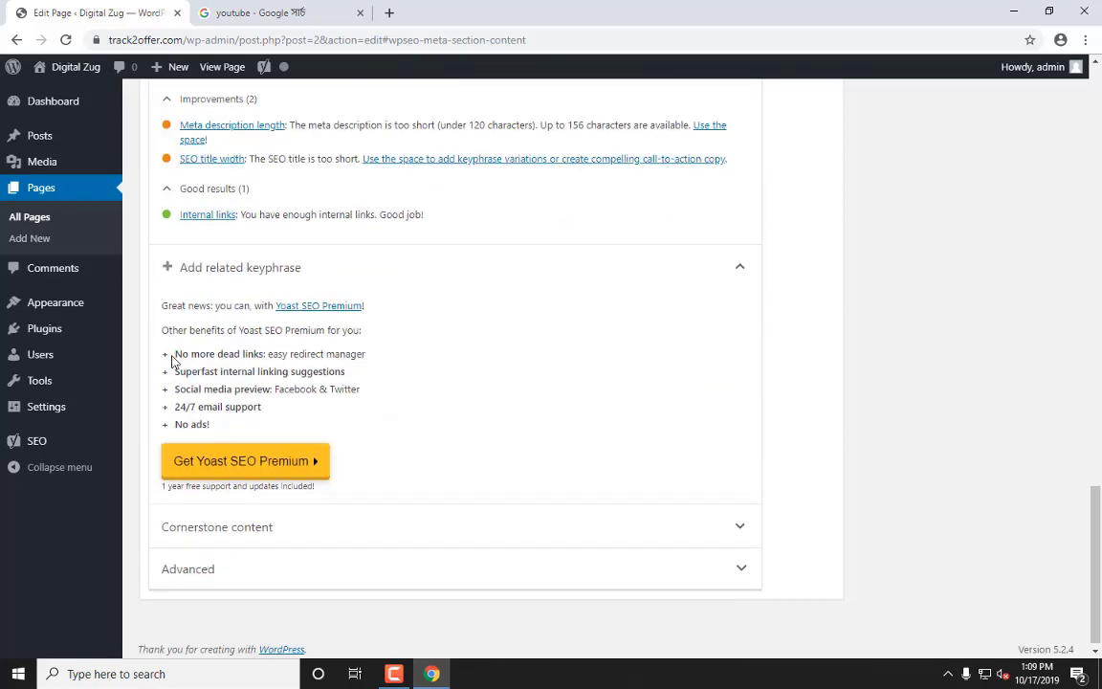
scroll(229, 320, "up", 3)
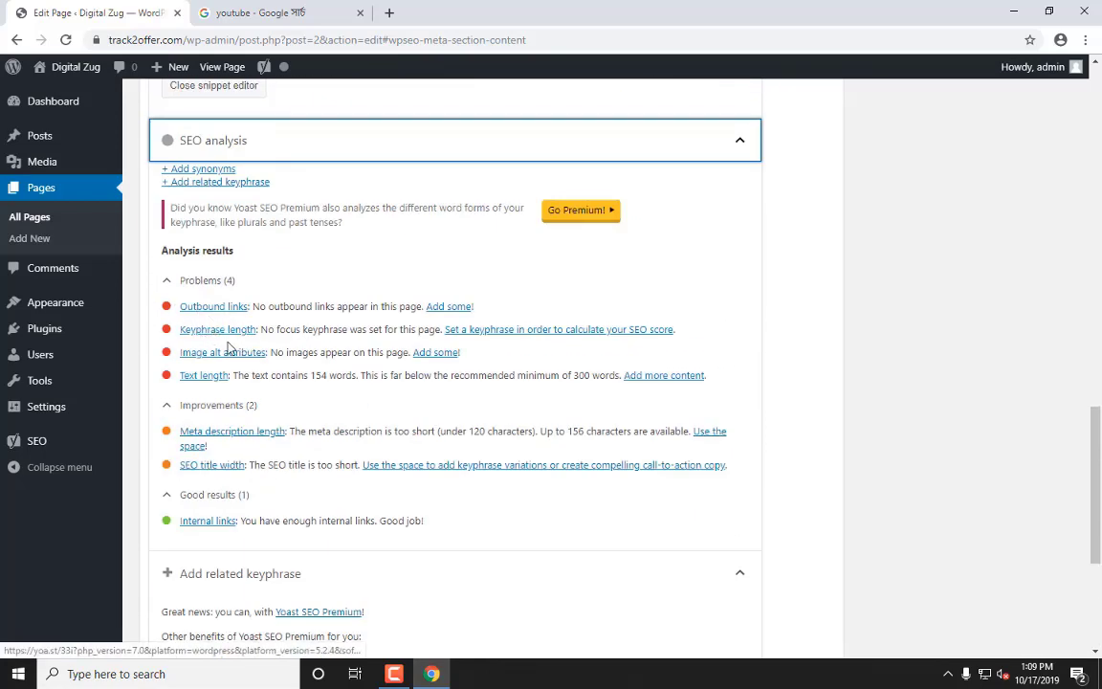
scroll(407, 373, "down", 3)
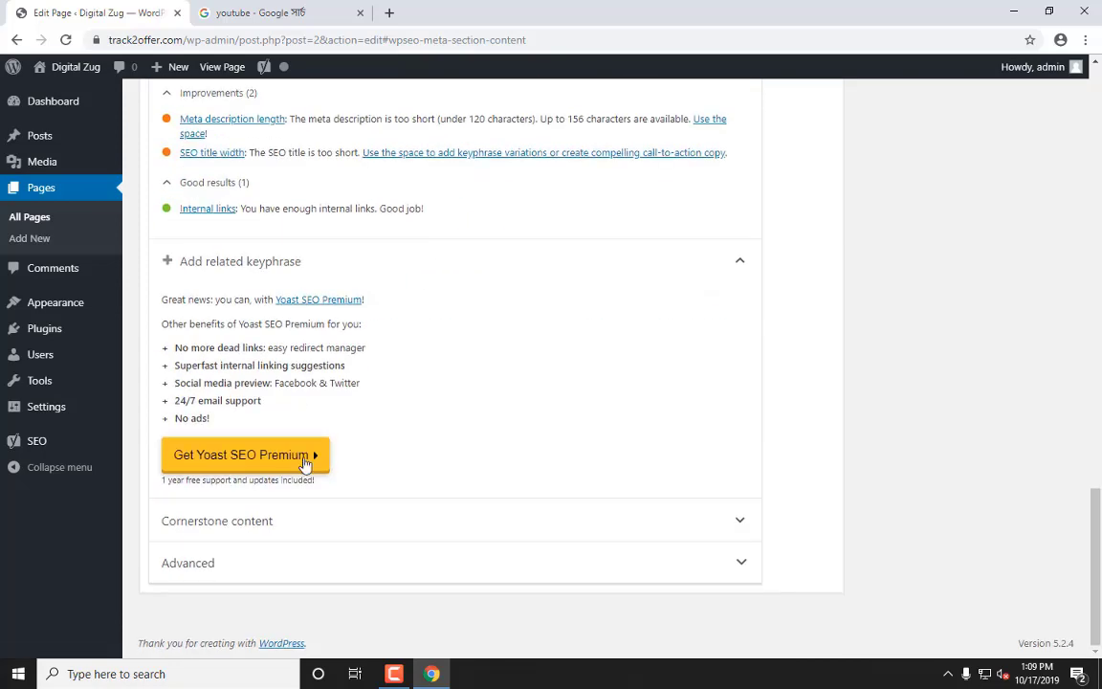
Step: Expand the Advanced section and review its search visibility, link following, meta robots and canonical URL settings
left_click(233, 558)
scroll(321, 498, "down", 1)
scroll(322, 497, "down", 3)
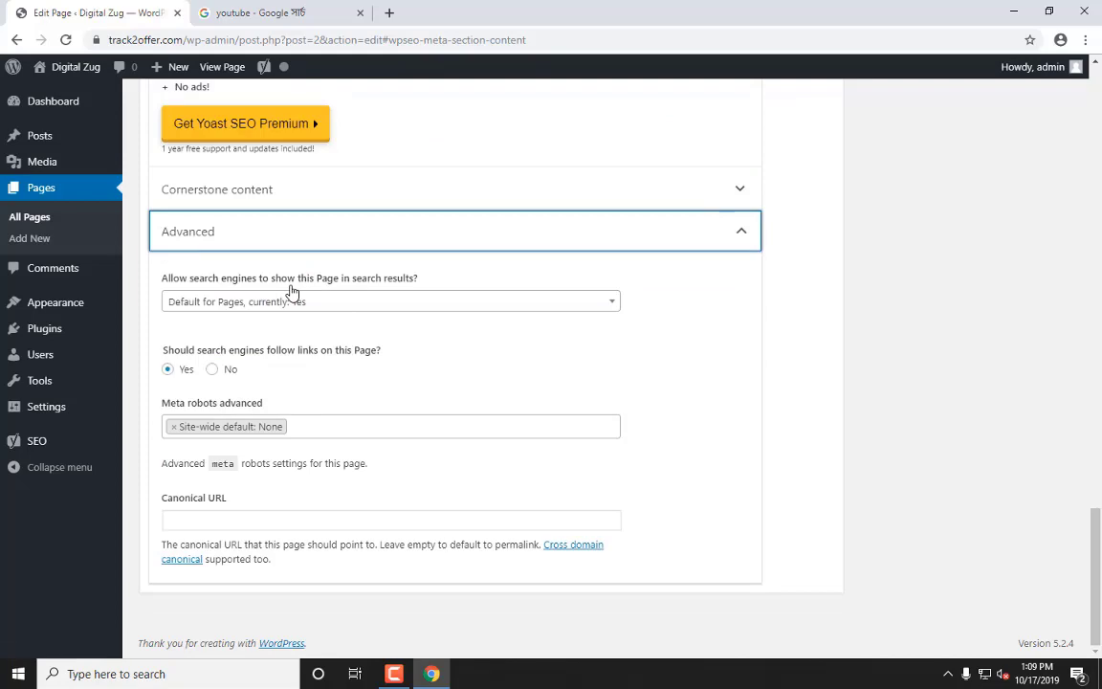
scroll(292, 289, "up", 20)
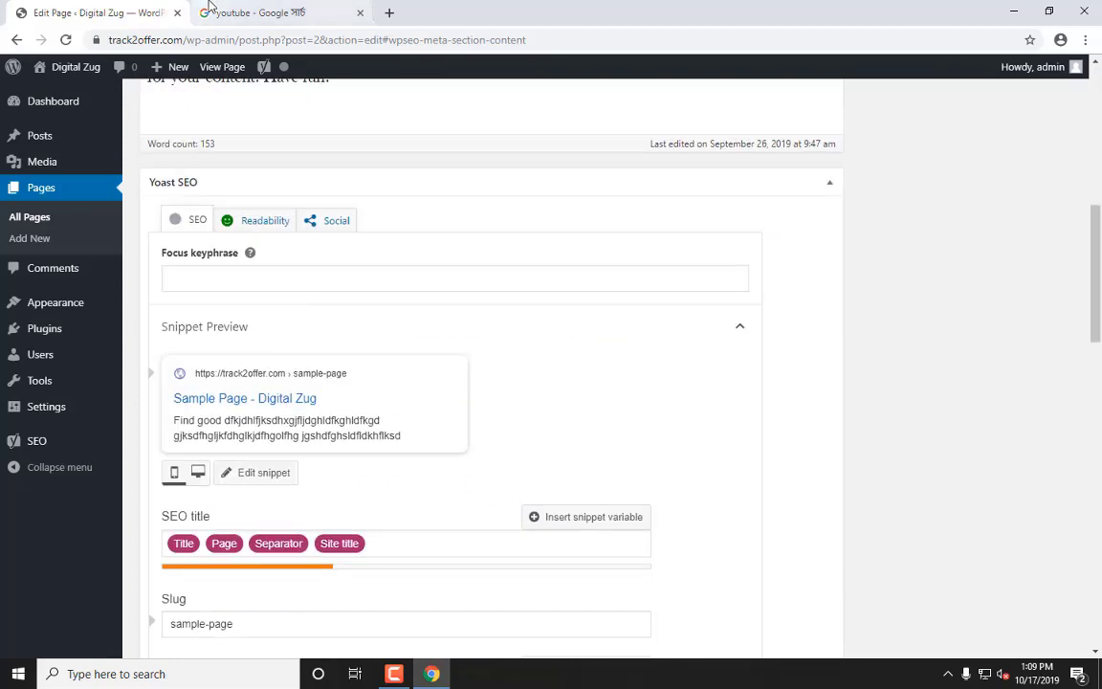
Step: Search Google for meta tag in the youtube results tab and open the W3Schools HTML meta tag page
left_click(239, 12)
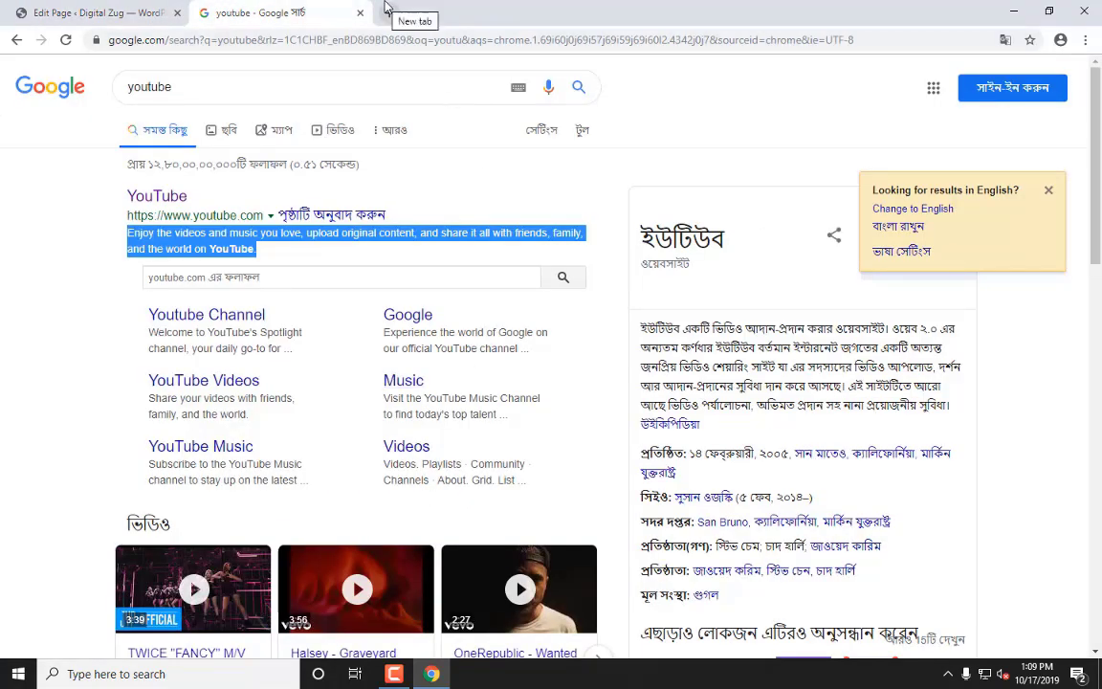
left_click(297, 79)
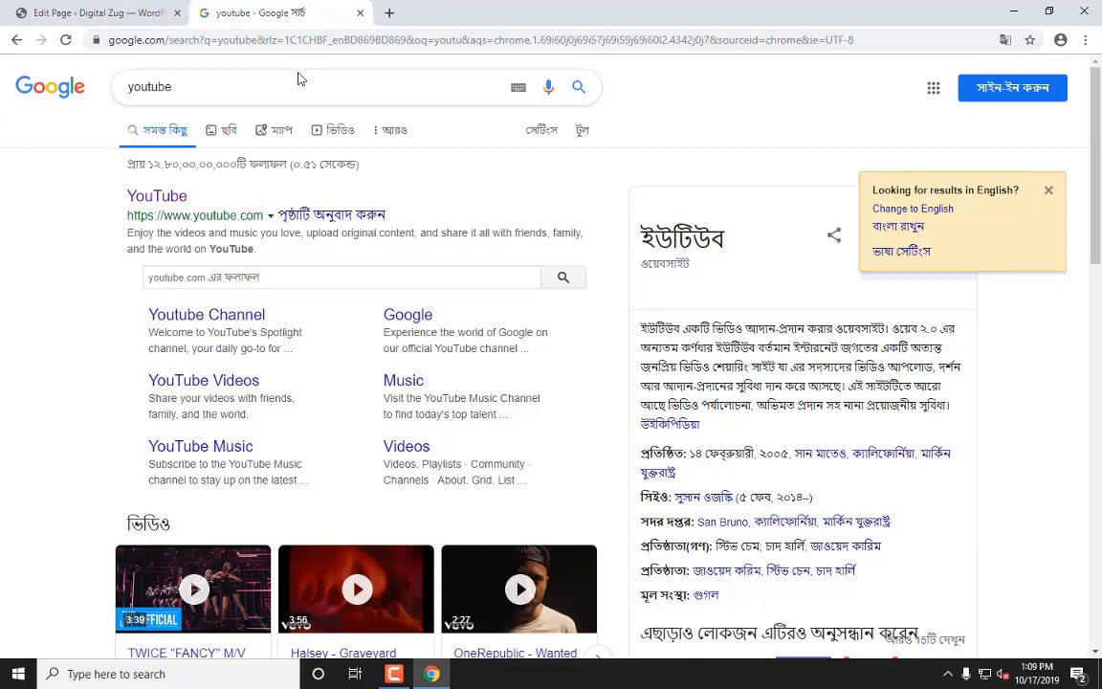
left_click(268, 99)
key("ctrl+a")
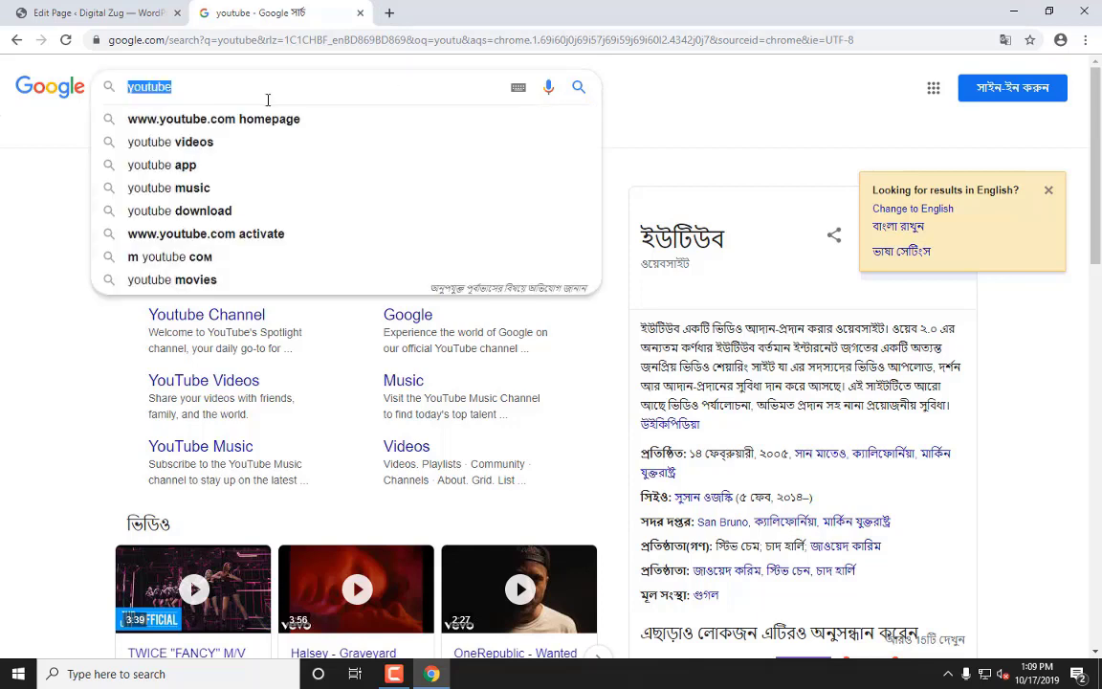
type("meta")
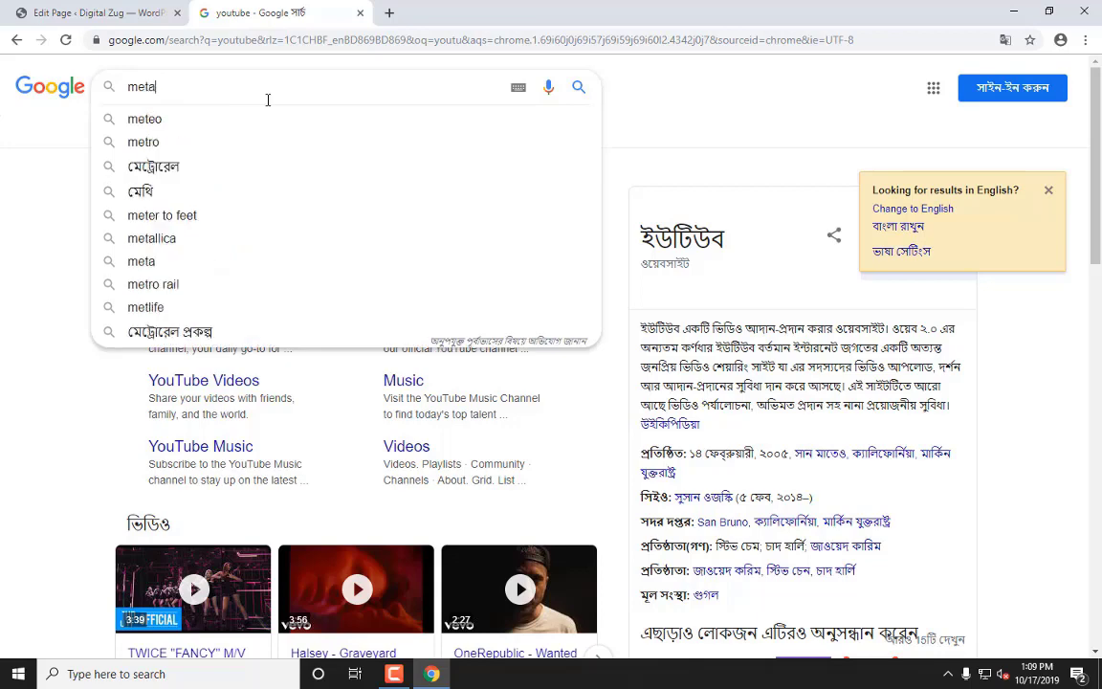
type(" tag")
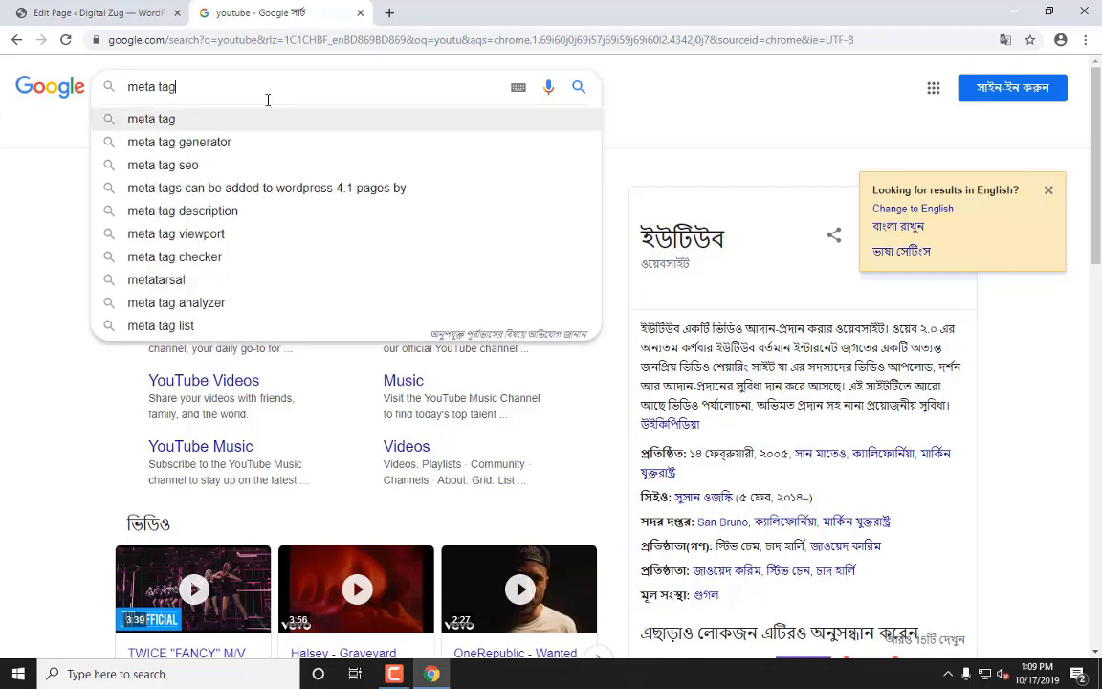
key("Return")
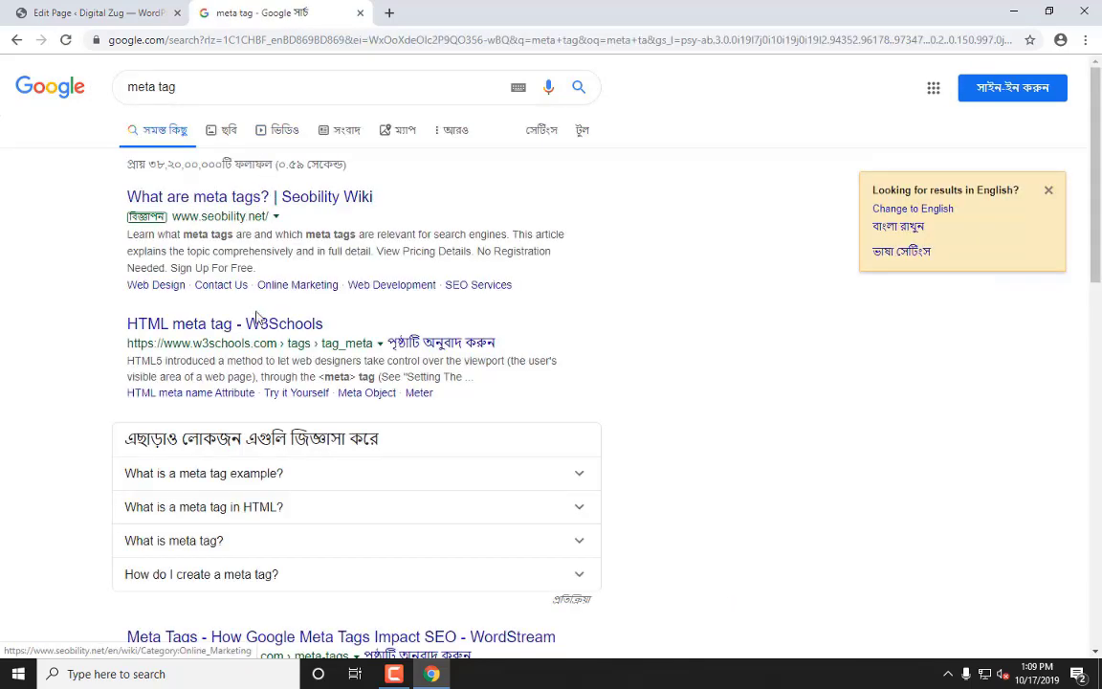
left_click(256, 329)
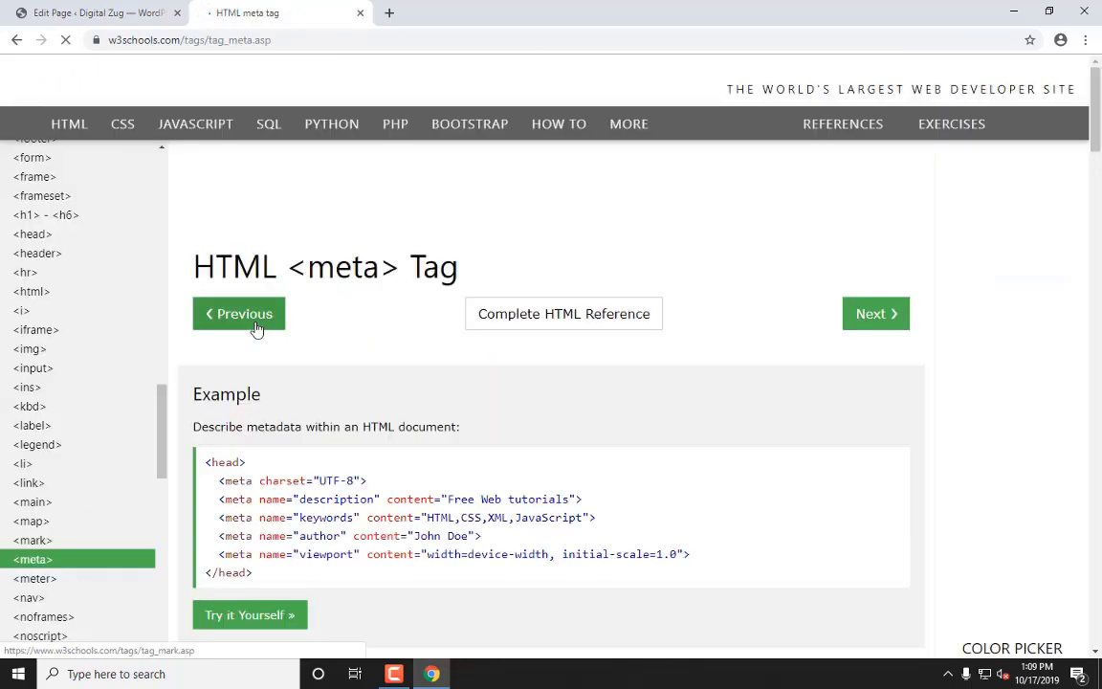
Step: Examine the example code on the HTML meta tag page, highlighting its charset, description, author and viewport meta lines
scroll(275, 403, "down", 3)
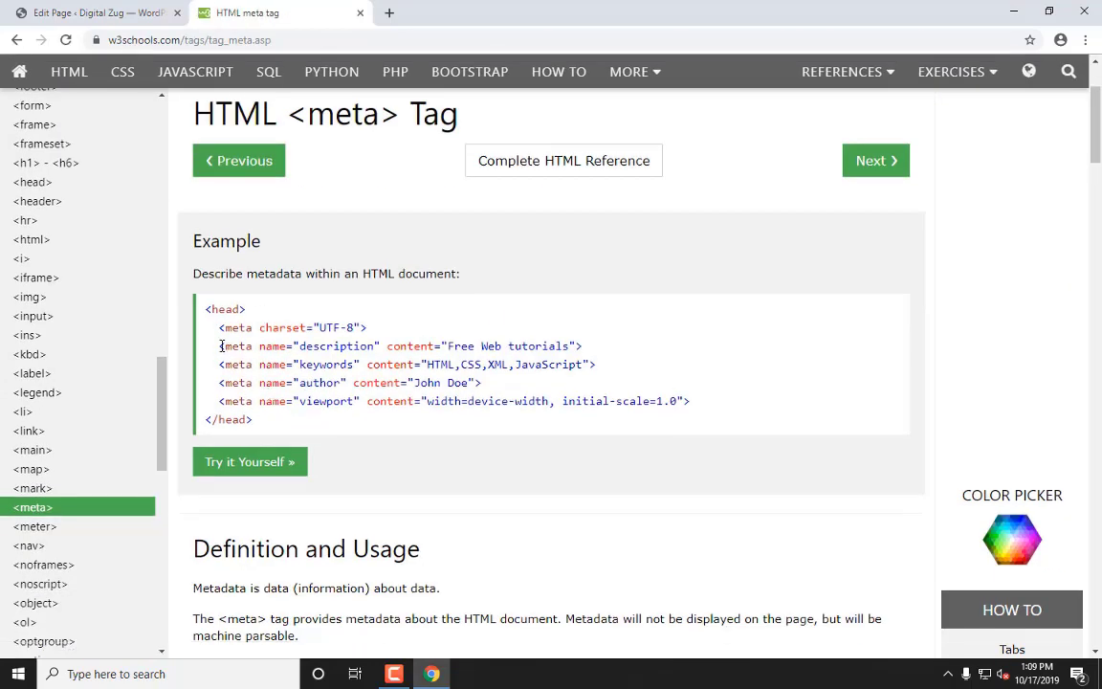
left_click_drag(219, 345, 237, 380)
left_click(257, 386)
left_click_drag(405, 383, 482, 396)
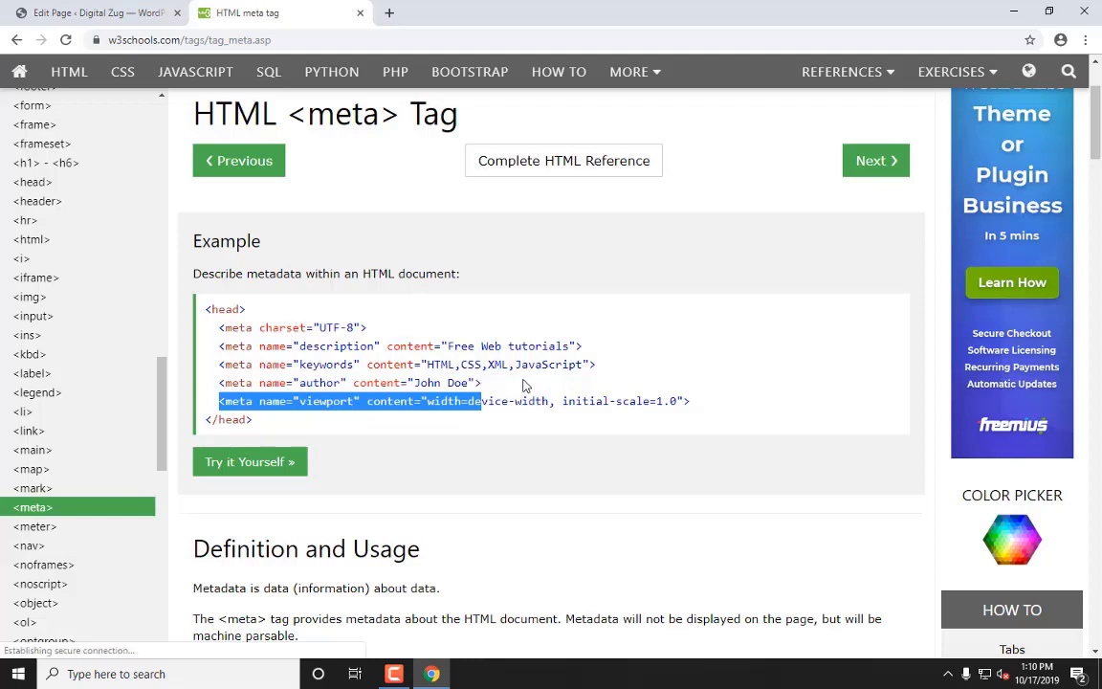
left_click(265, 318)
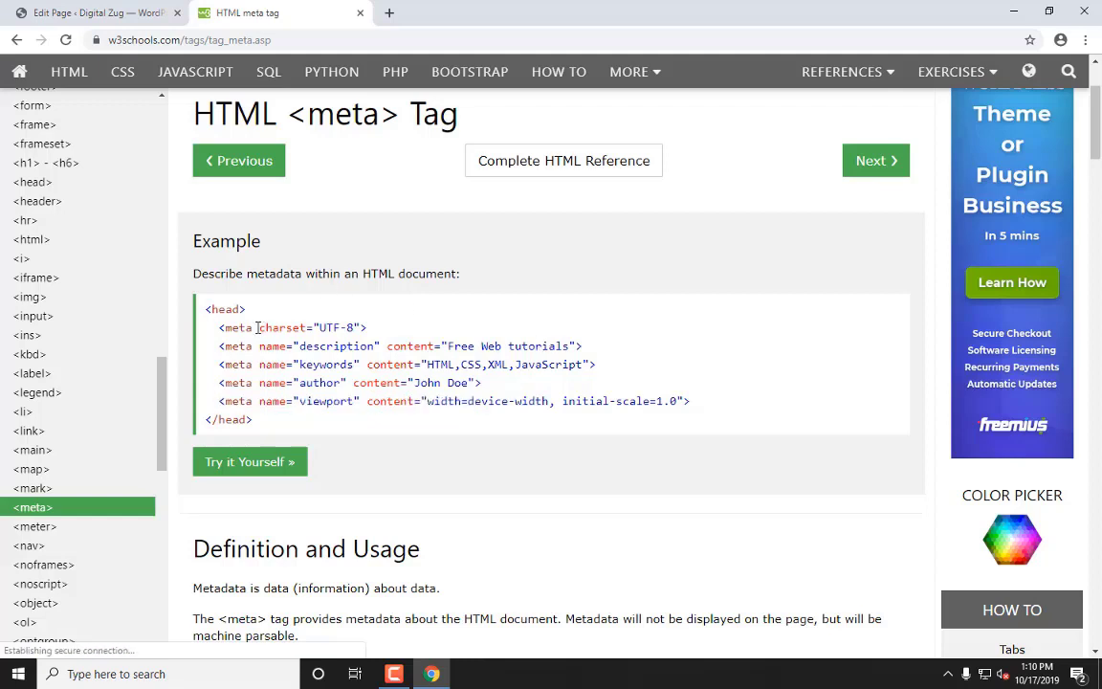
left_click_drag(256, 327, 220, 328)
left_click(338, 352)
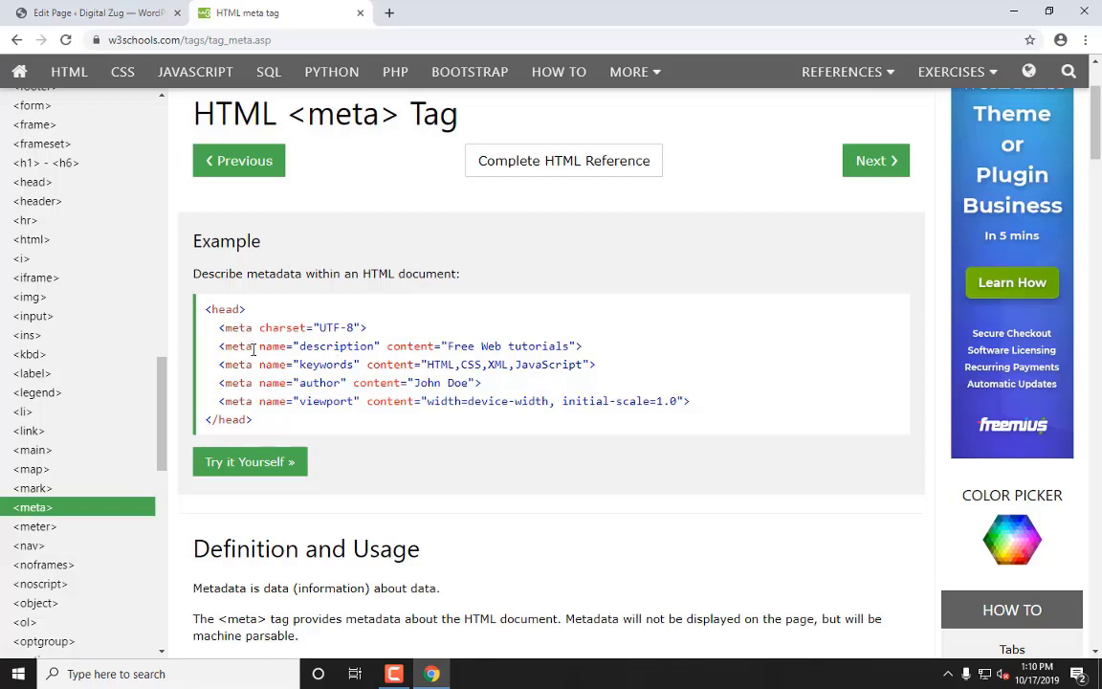
Step: Compare the Yoast snippet preview with the W3Schools meta example, highlighting the description content "Free Web tutorials" and the keywords name
left_click(112, 12)
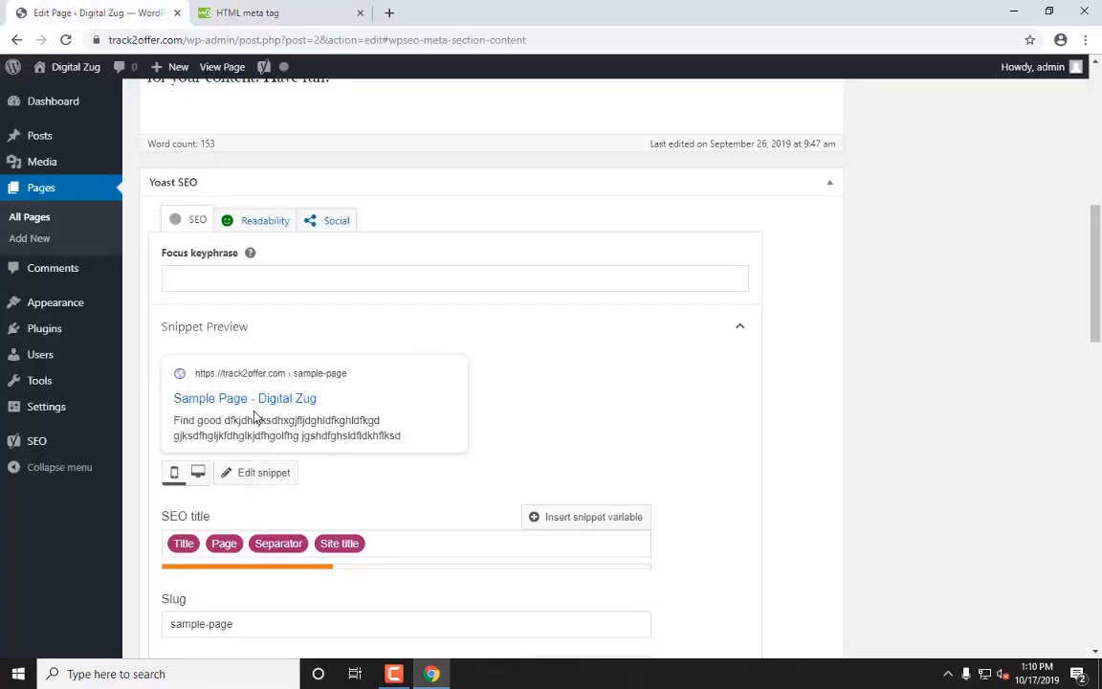
left_click(260, 15)
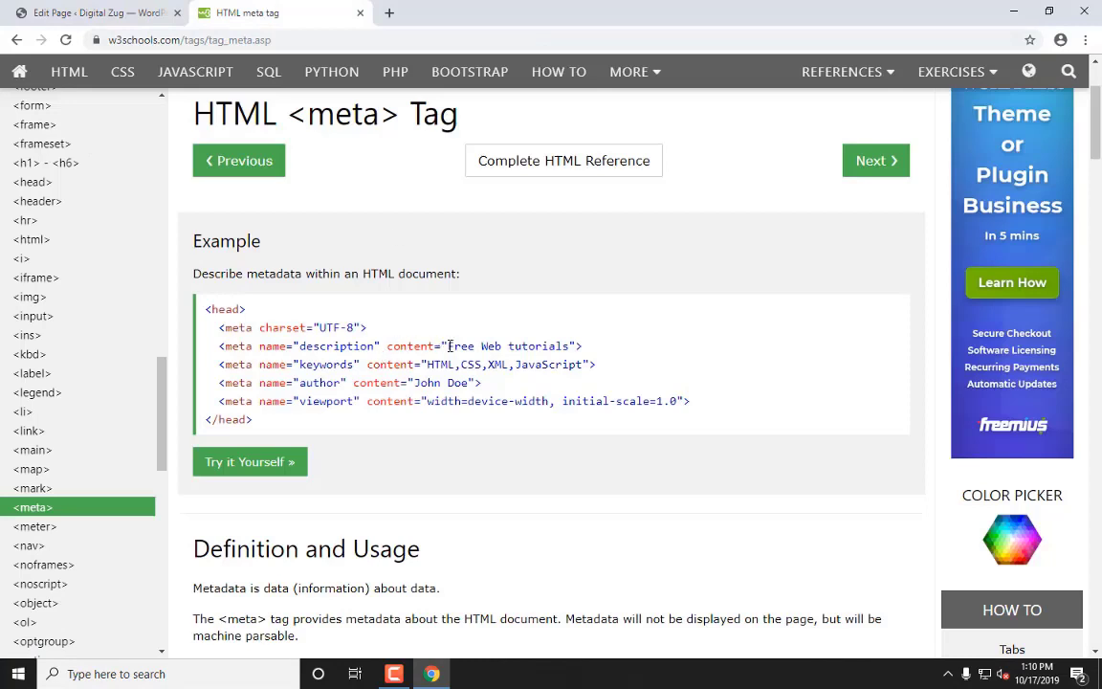
left_click_drag(447, 346, 568, 359)
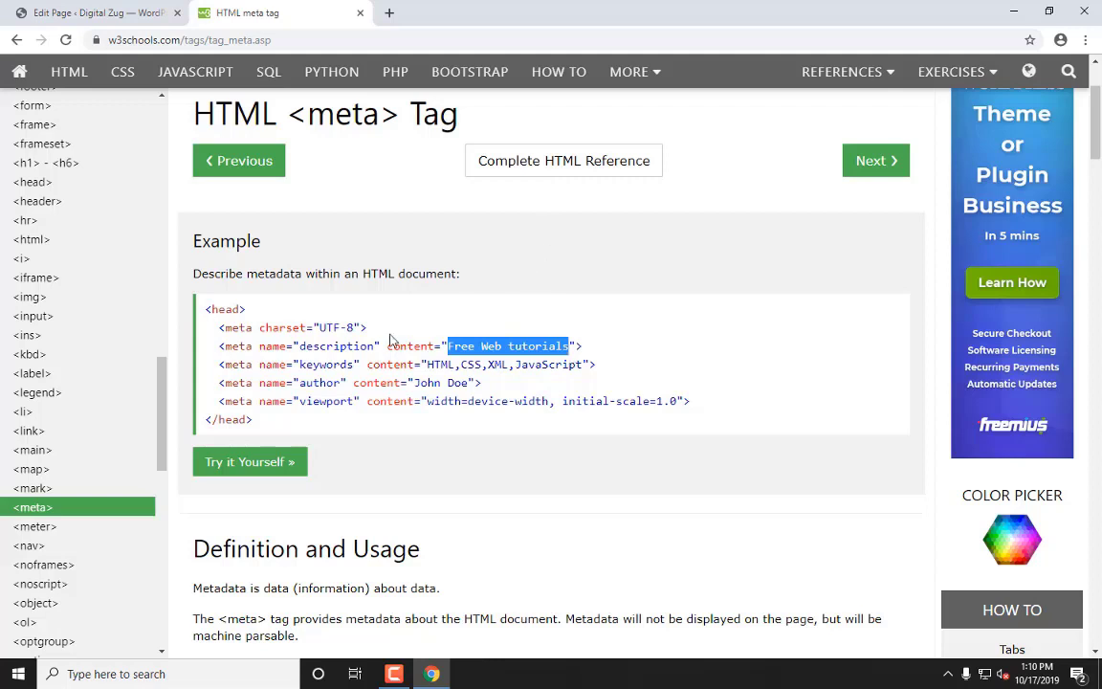
left_click_drag(300, 364, 360, 365)
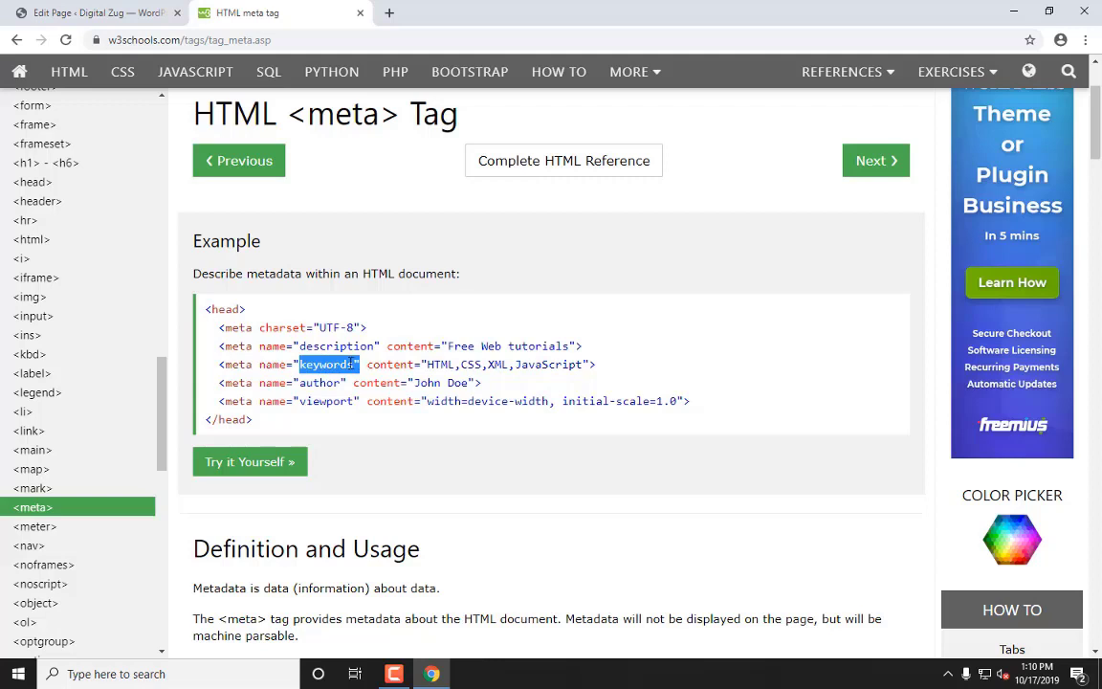
left_click(297, 365)
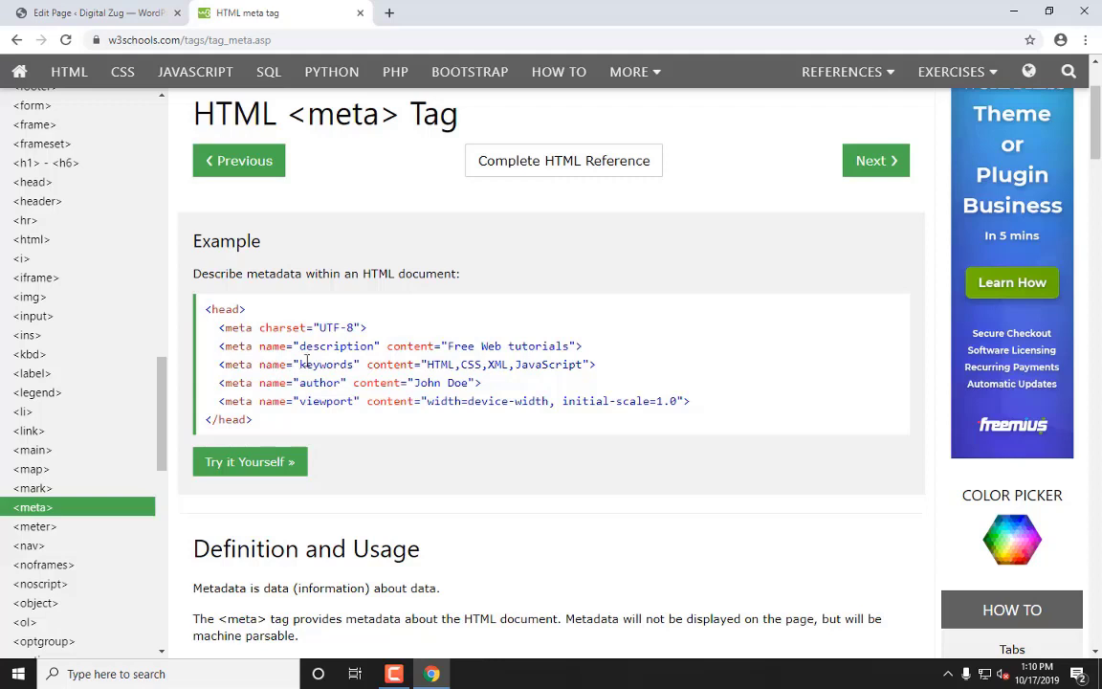
left_click_drag(298, 364, 353, 361)
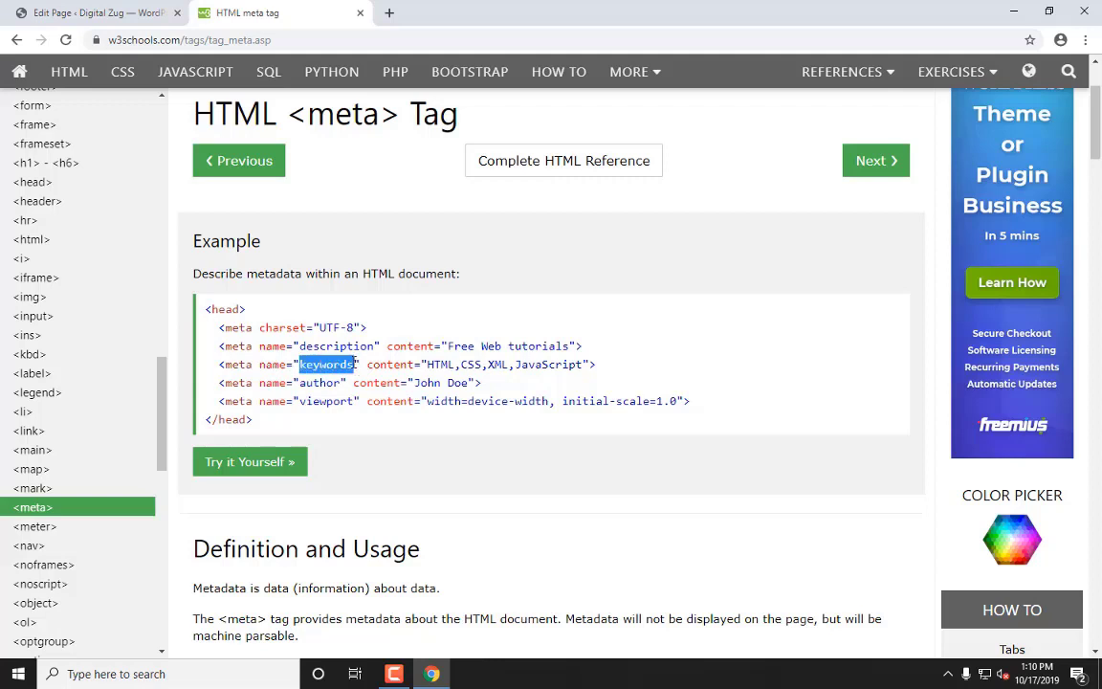
left_click(353, 362)
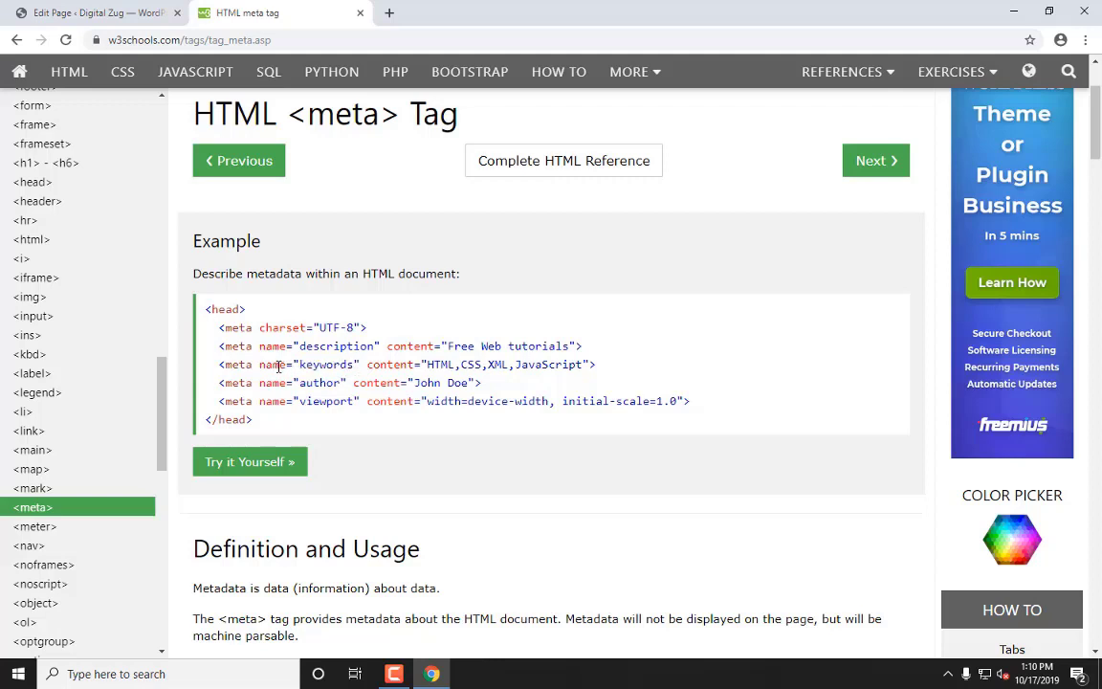